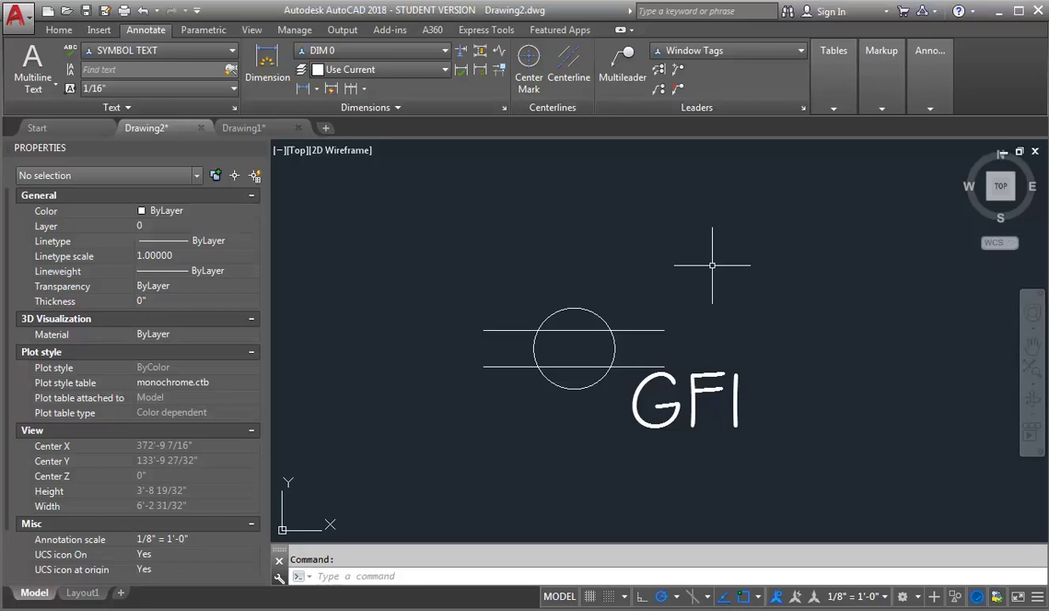
Select the Duplex Outlet block, flip it to face the other way, then flip it back
left_click(658, 337)
left_click(604, 365)
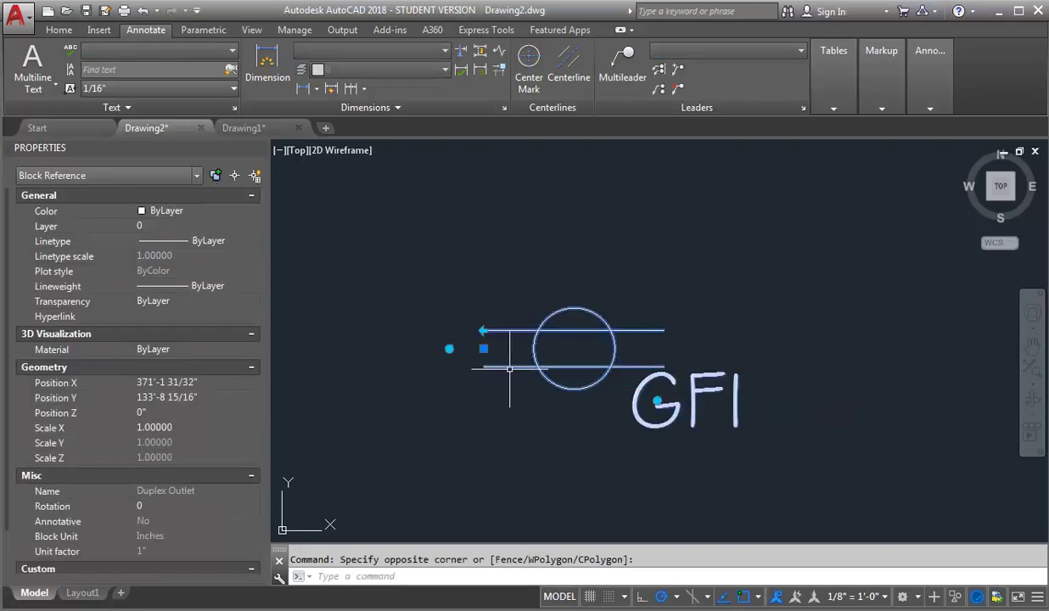
left_click(482, 330)
scroll(543, 354, "down", 2)
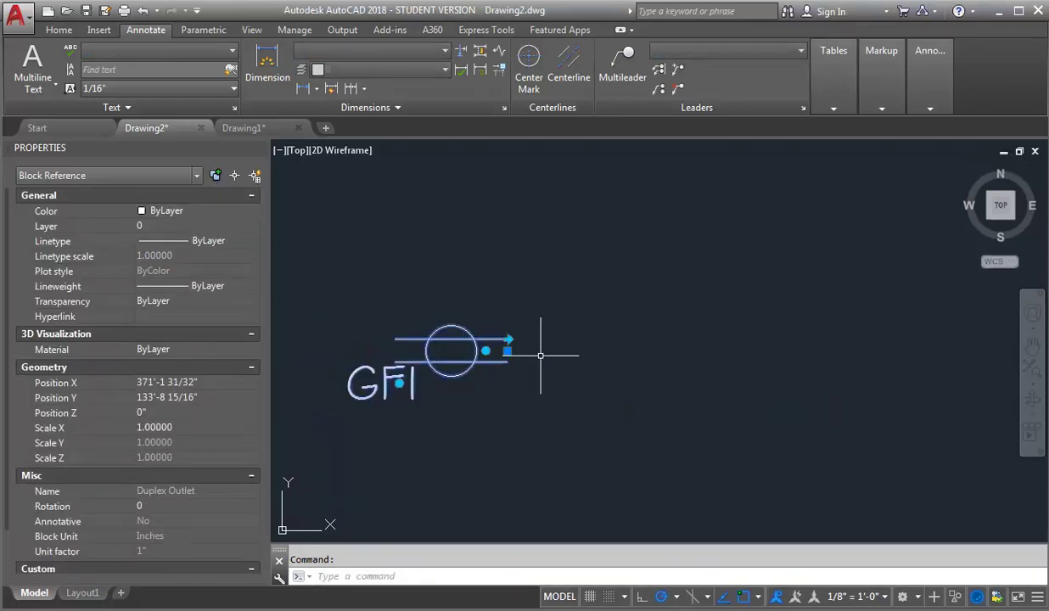
scroll(346, 328, "up", 2)
left_click(600, 336)
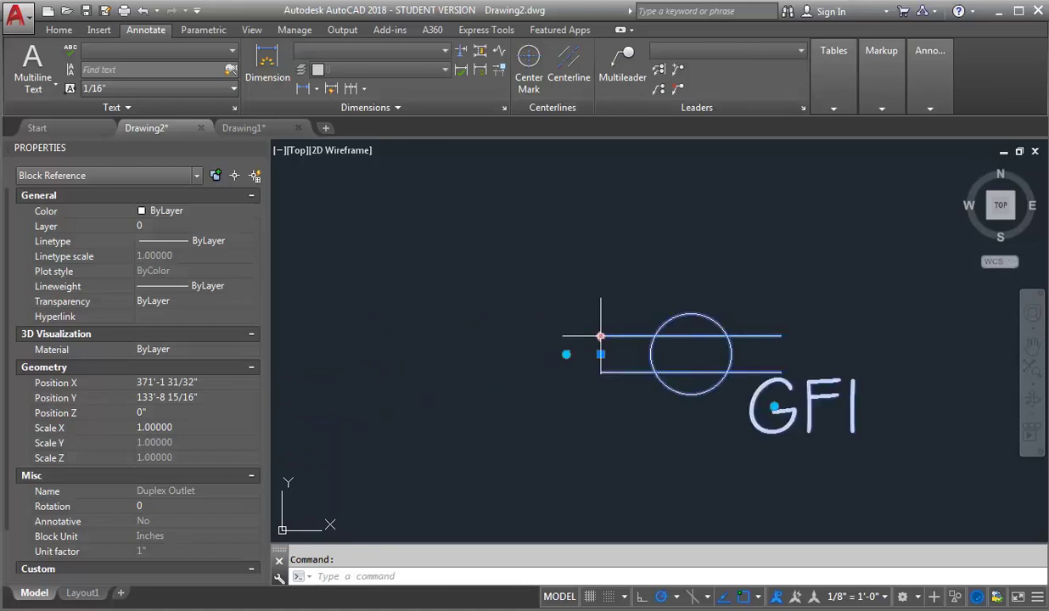
Rotate the outlet about its insertion point to 270° (pointing down), then back to horizontal
left_click(566, 354)
key("space")
key("space")
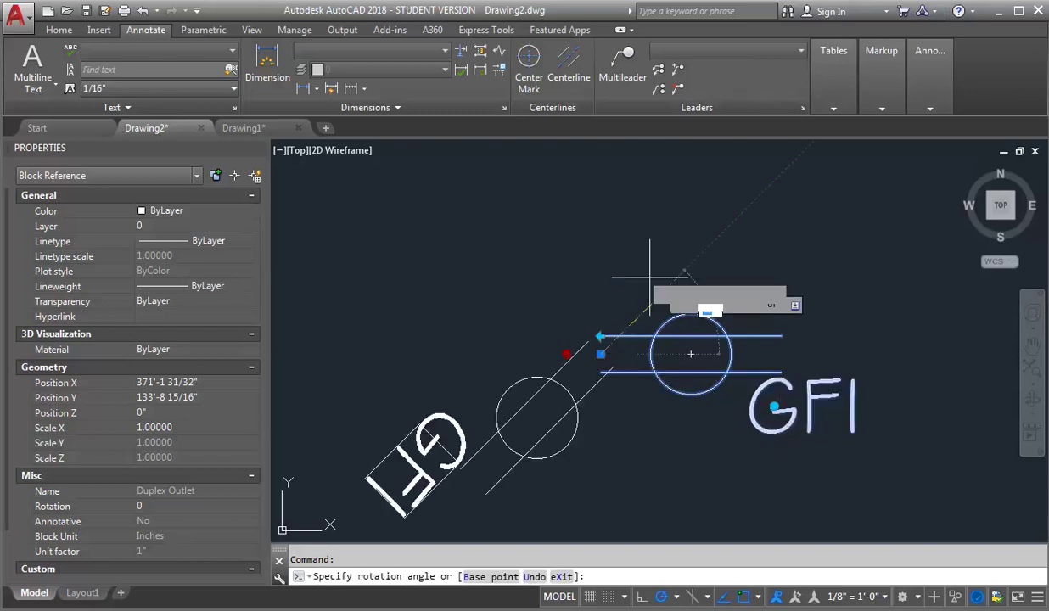
left_click(600, 424)
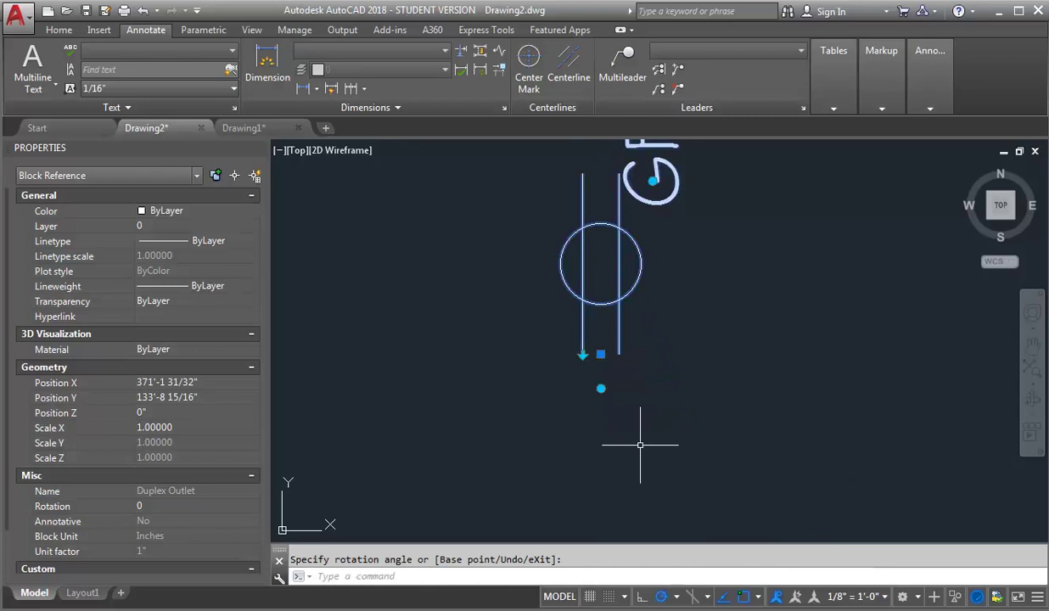
left_click(600, 388)
key("space")
key("space")
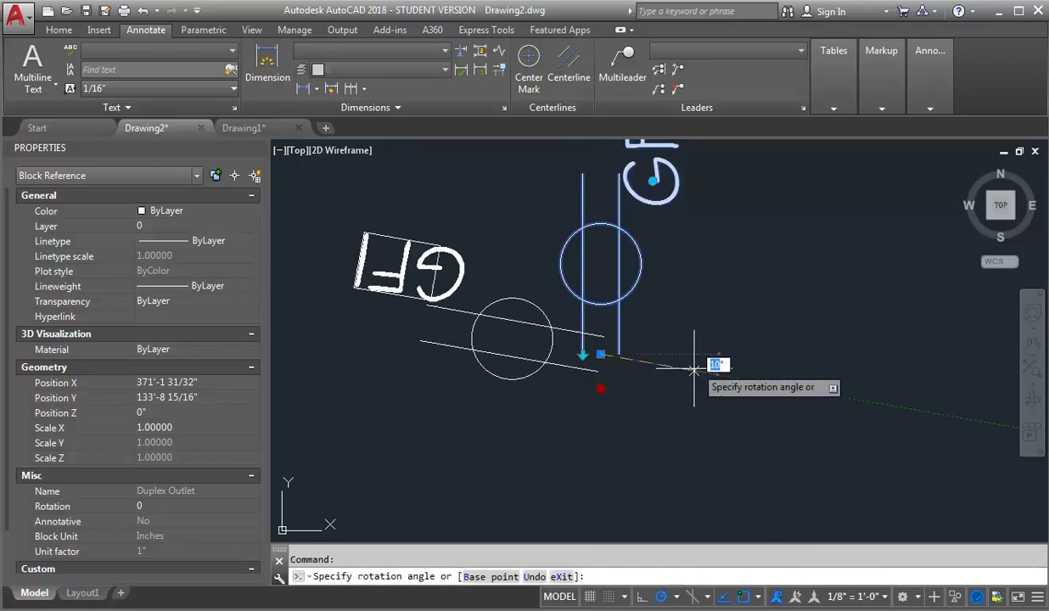
left_click(712, 356)
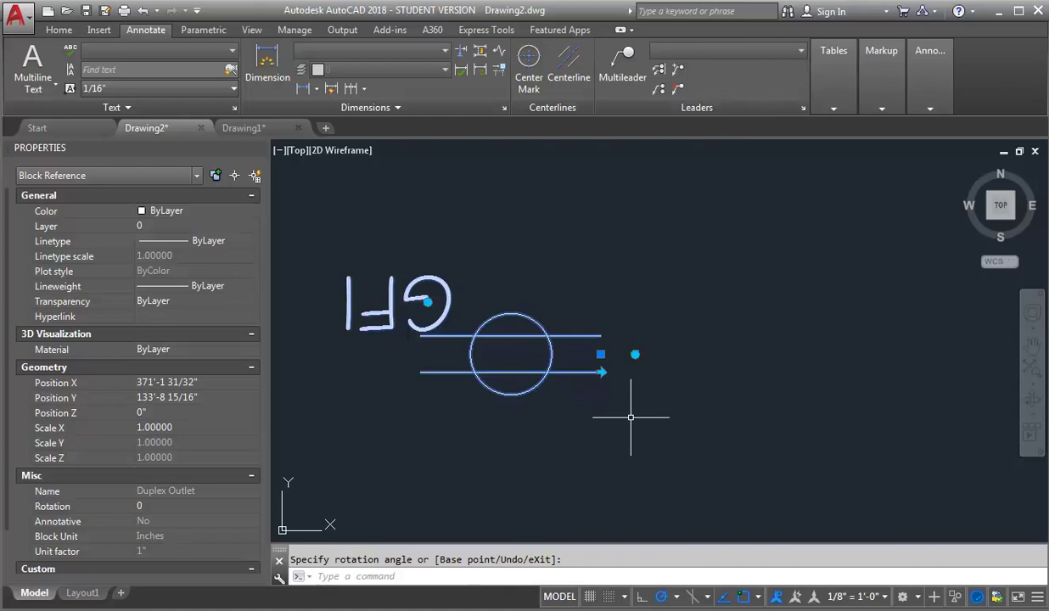
Rotate the GFI label upright at the outlet's upper left and clear the selection
left_click(427, 302)
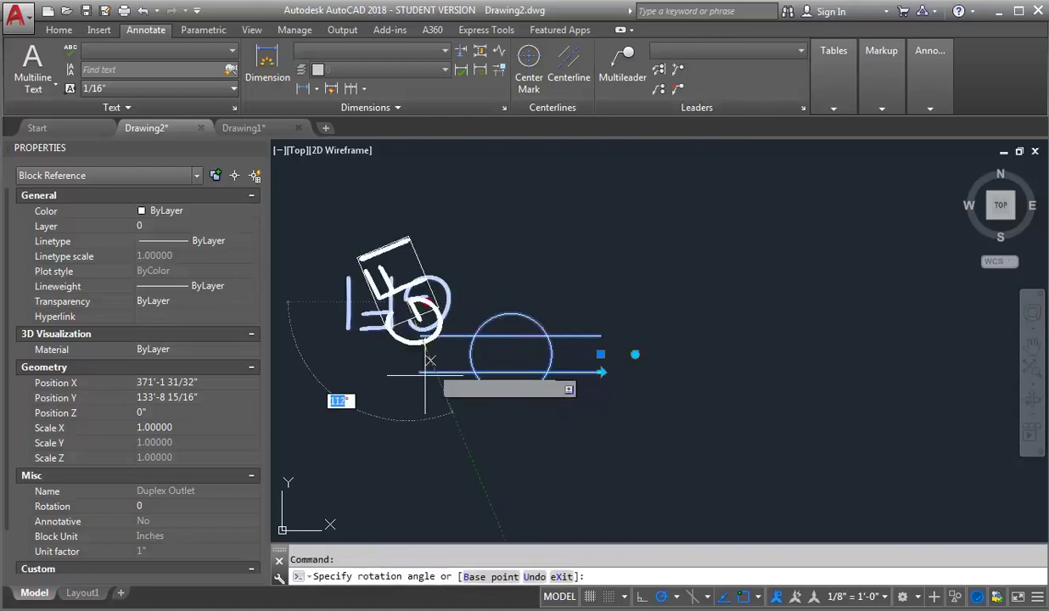
left_click(314, 303)
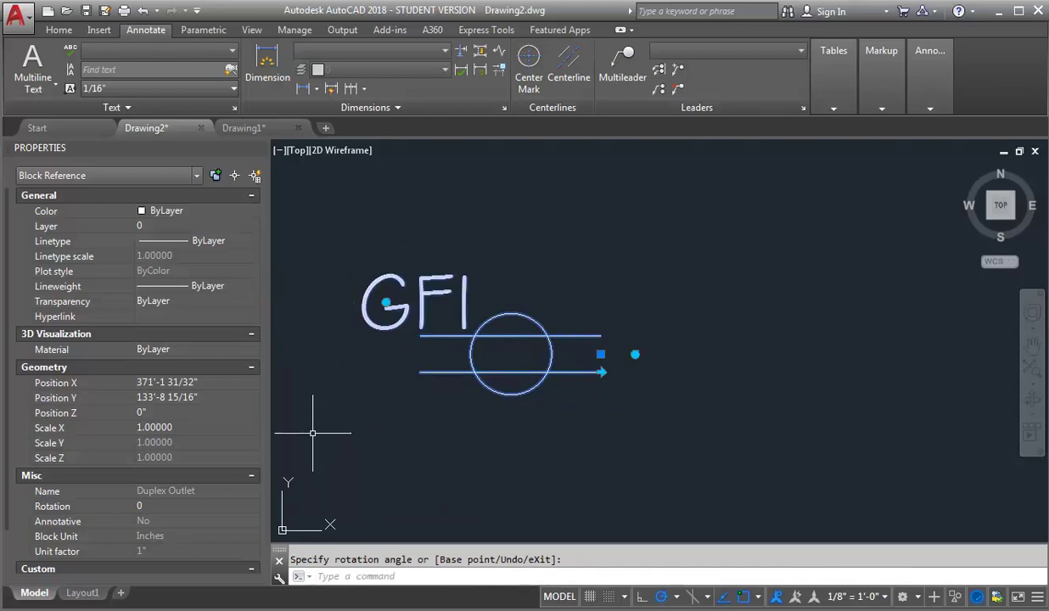
key("Escape")
key("Escape")
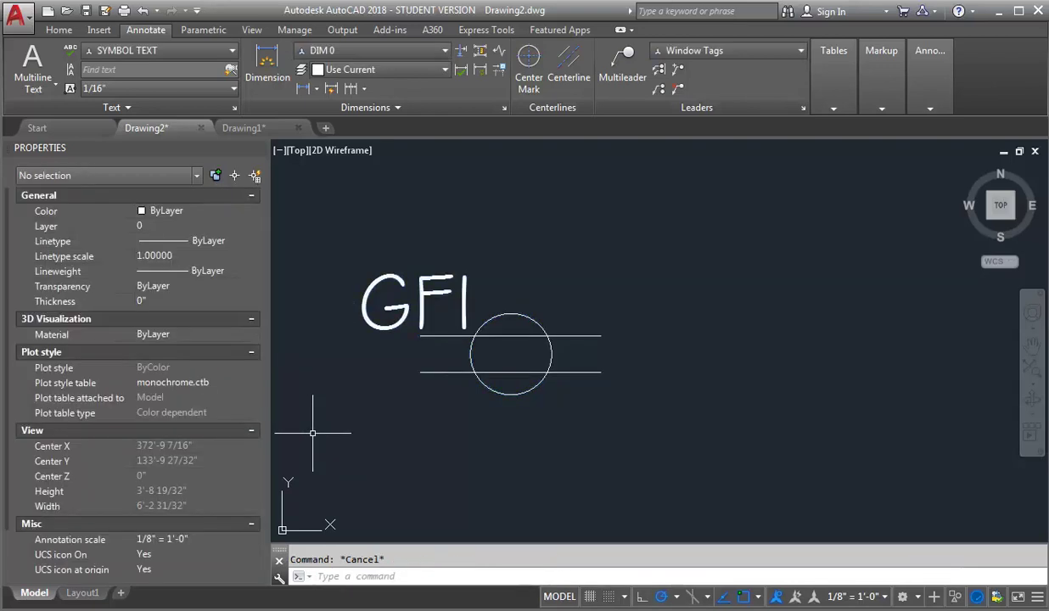
Switch to Drawing1 and open the Duplex Outlet block definition in the Block Editor
left_click(271, 128)
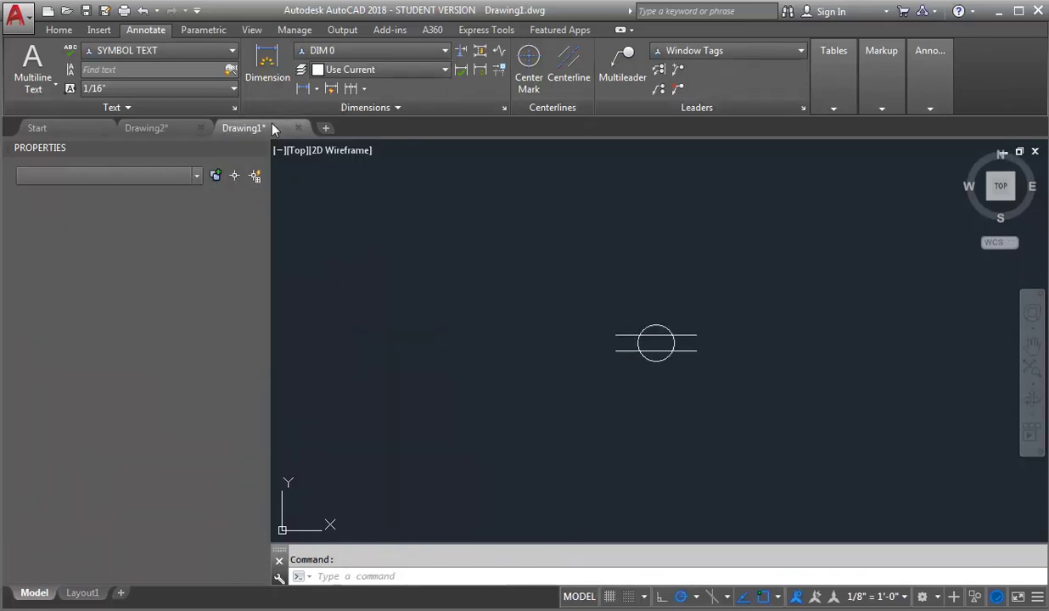
scroll(650, 318, "up", 4)
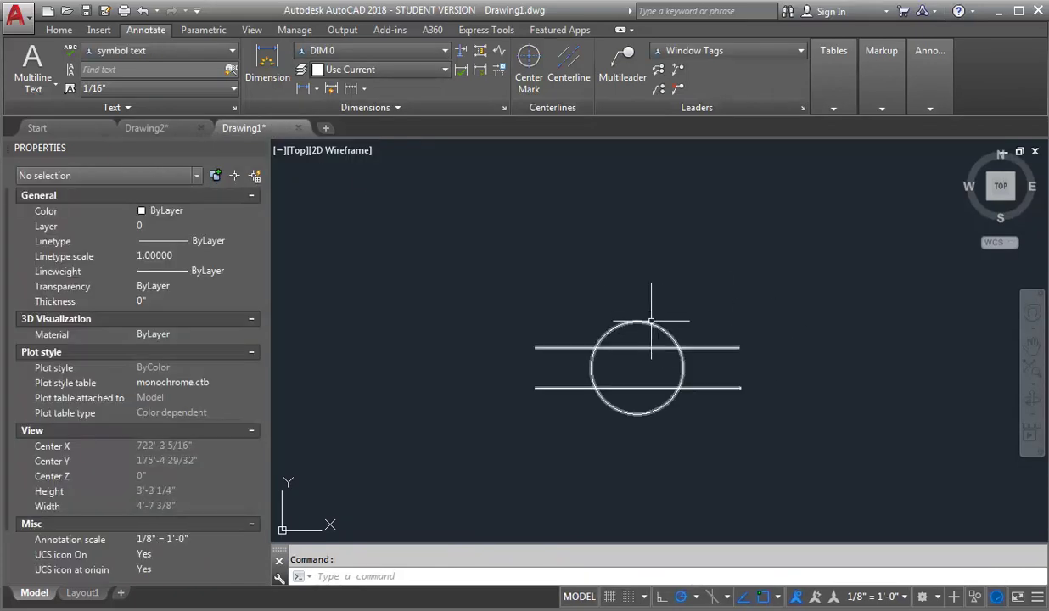
left_click(650, 321)
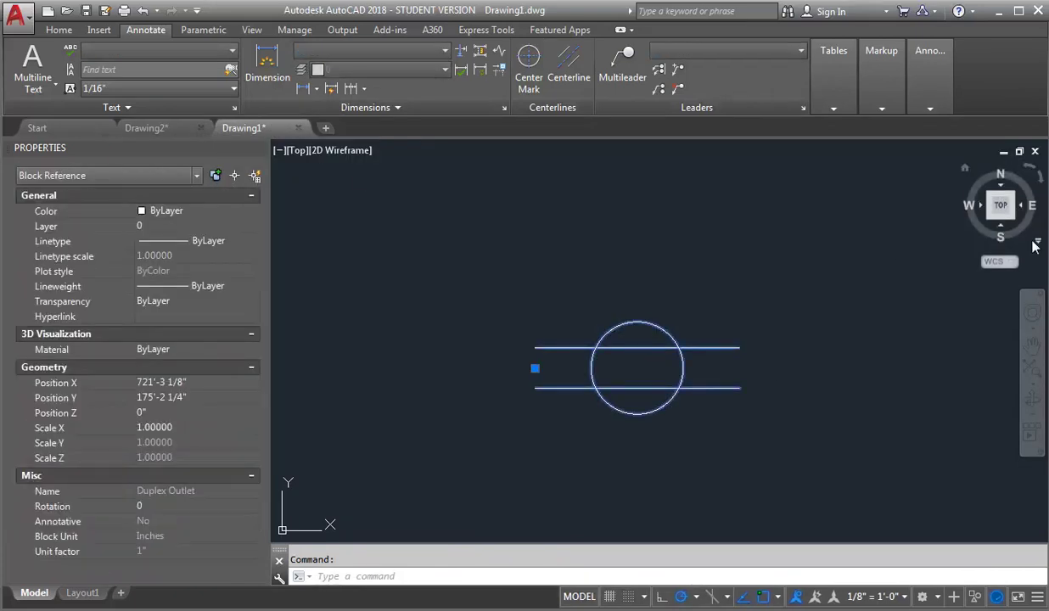
double_click(647, 328)
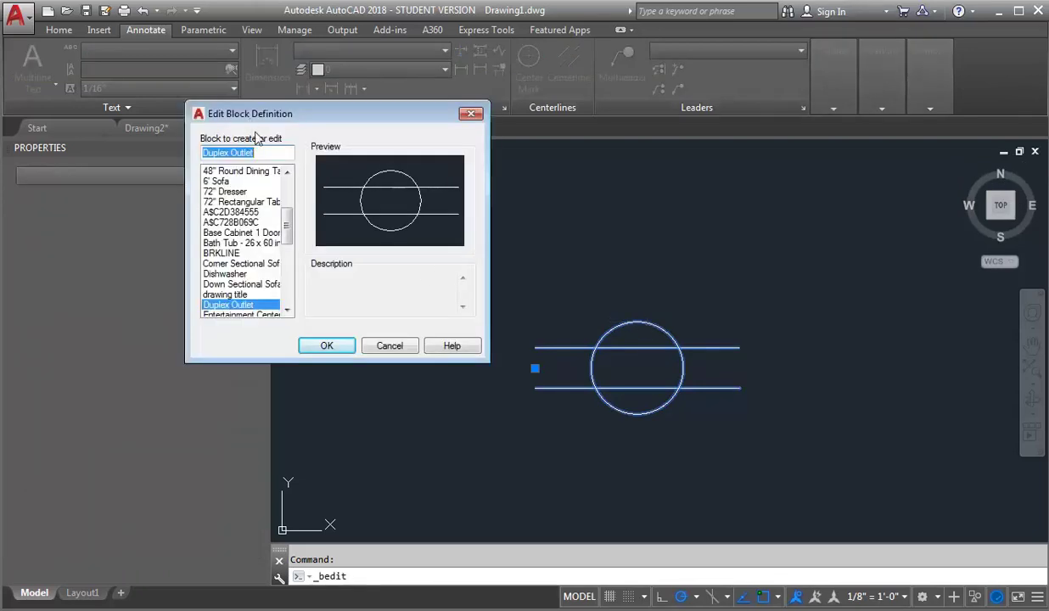
left_click(340, 346)
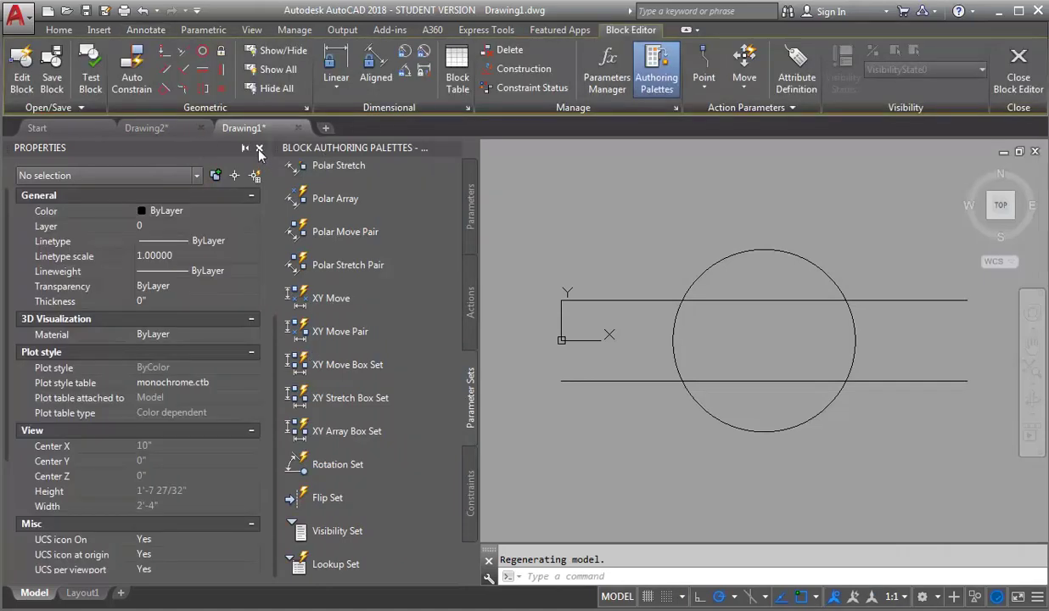
Close the Properties palette and set the annotation scale to 1/8" = 1'-0"
left_click(259, 149)
scroll(445, 501, "down", 2)
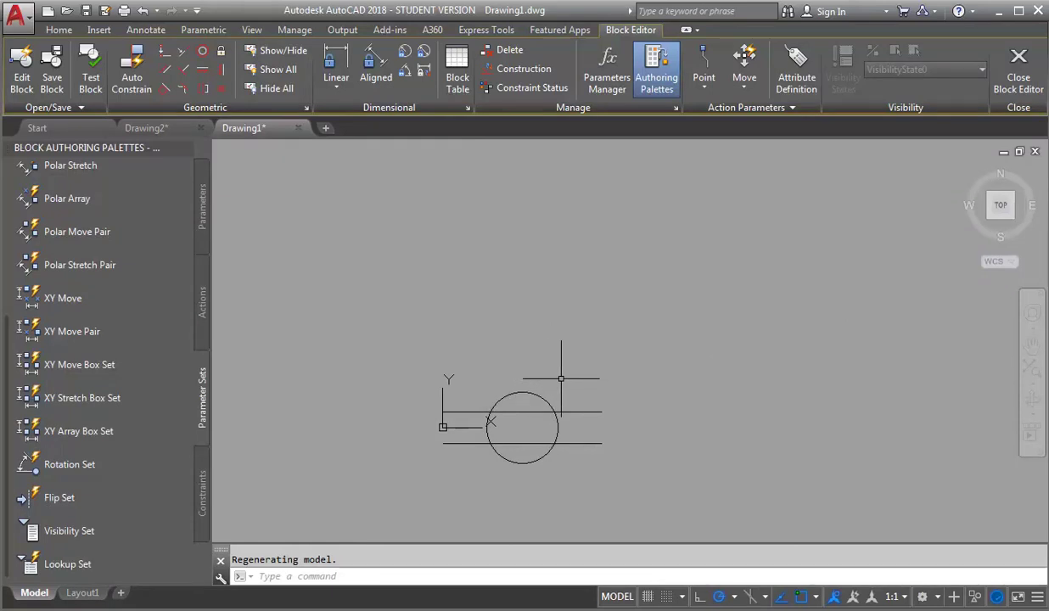
type("M")
key("BackSpace")
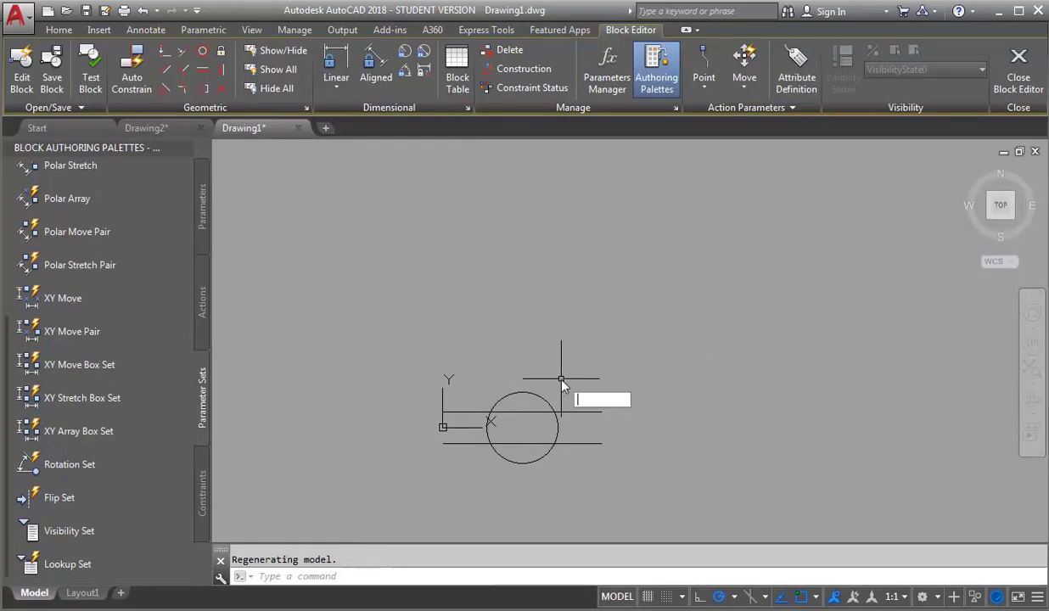
left_click(904, 598)
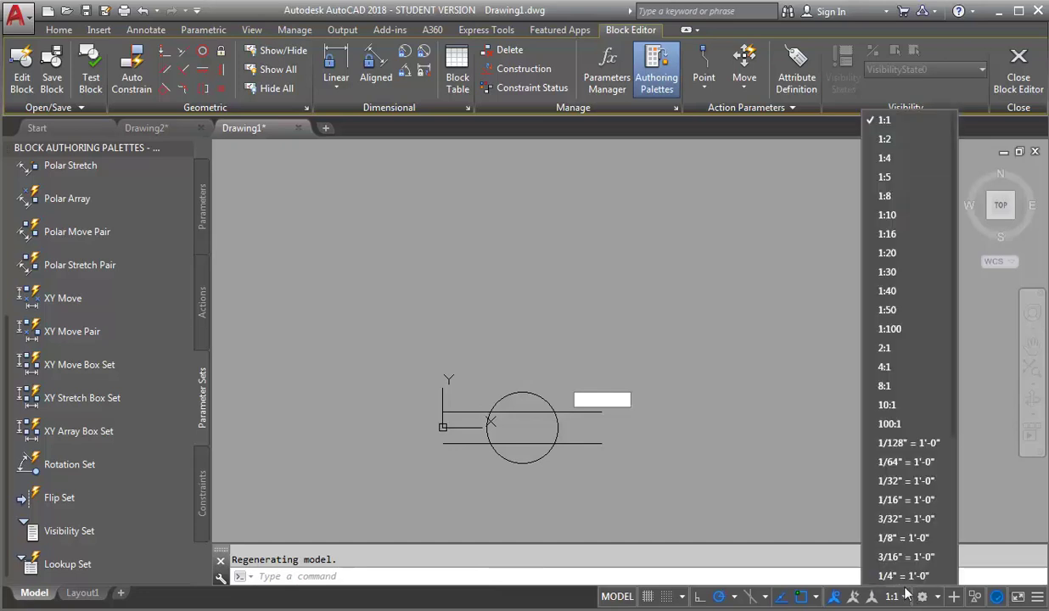
left_click(887, 536)
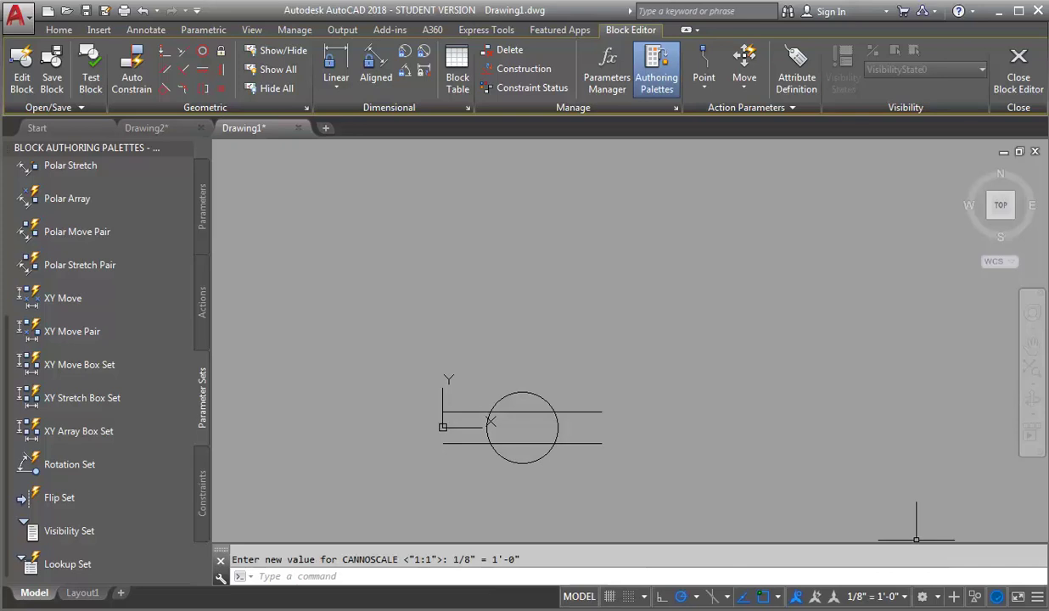
Add a multiline text label reading 'GFI' above the right end of the outlet
type("mt")
key("Return")
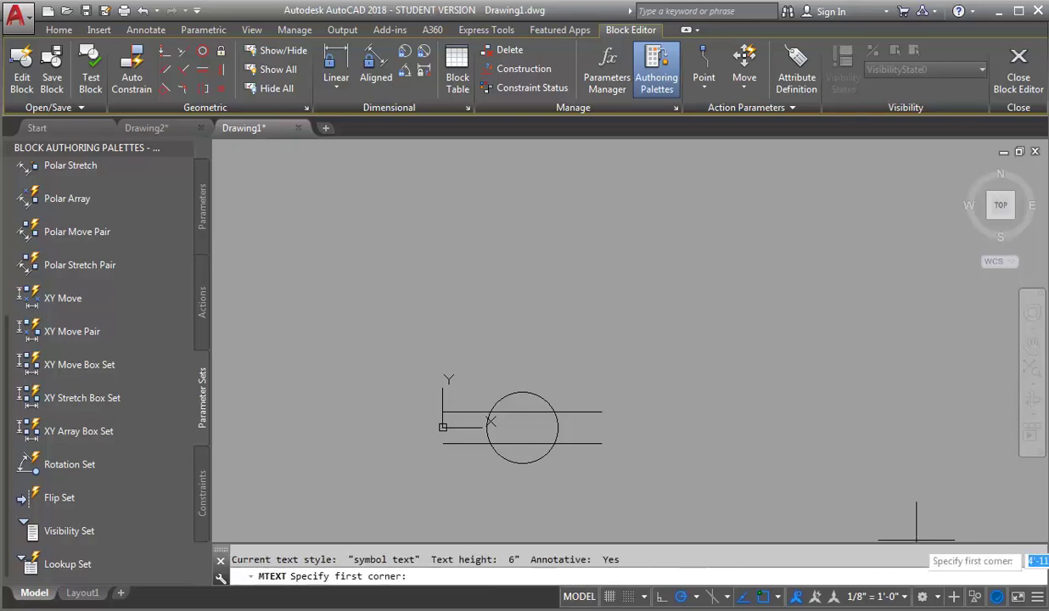
left_click(562, 390)
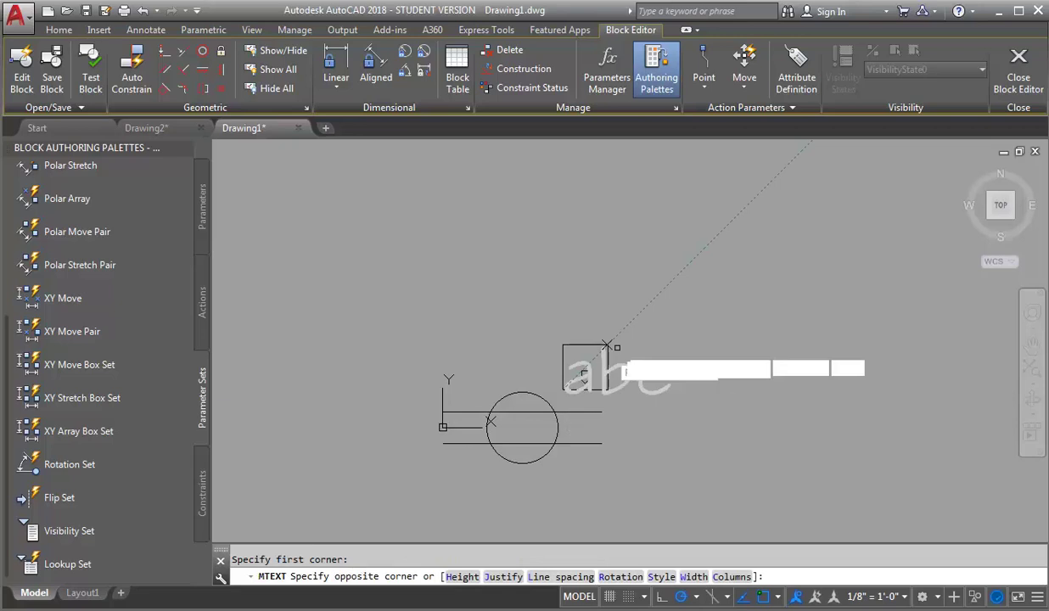
left_click(660, 328)
type("GFI")
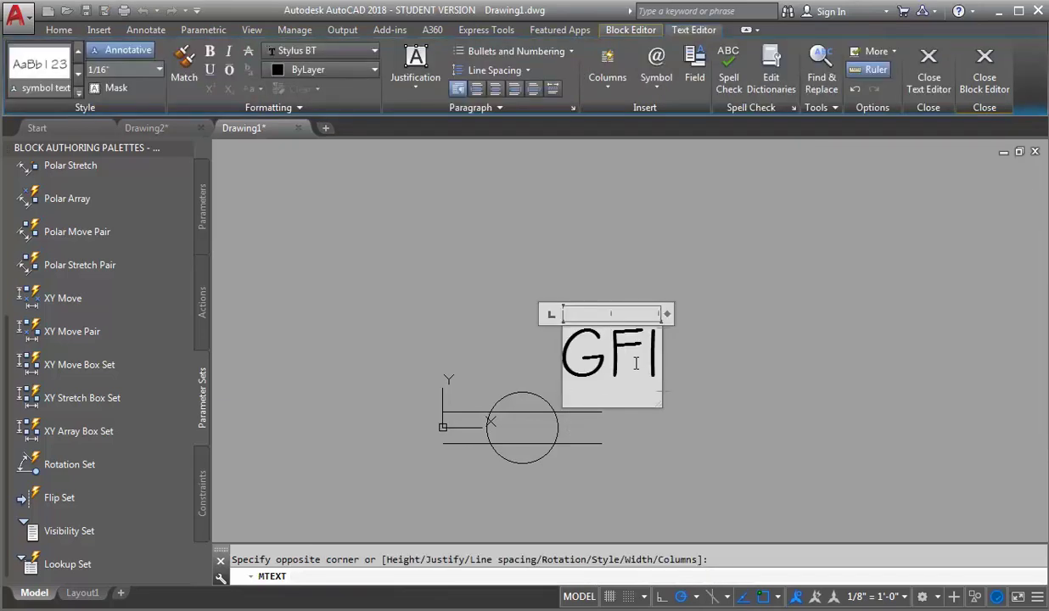
left_click(683, 360)
Start moving the GFI text, then cancel, leaving it in place above the outlet
left_click(622, 353)
type("M")
key("Return")
left_click(733, 327)
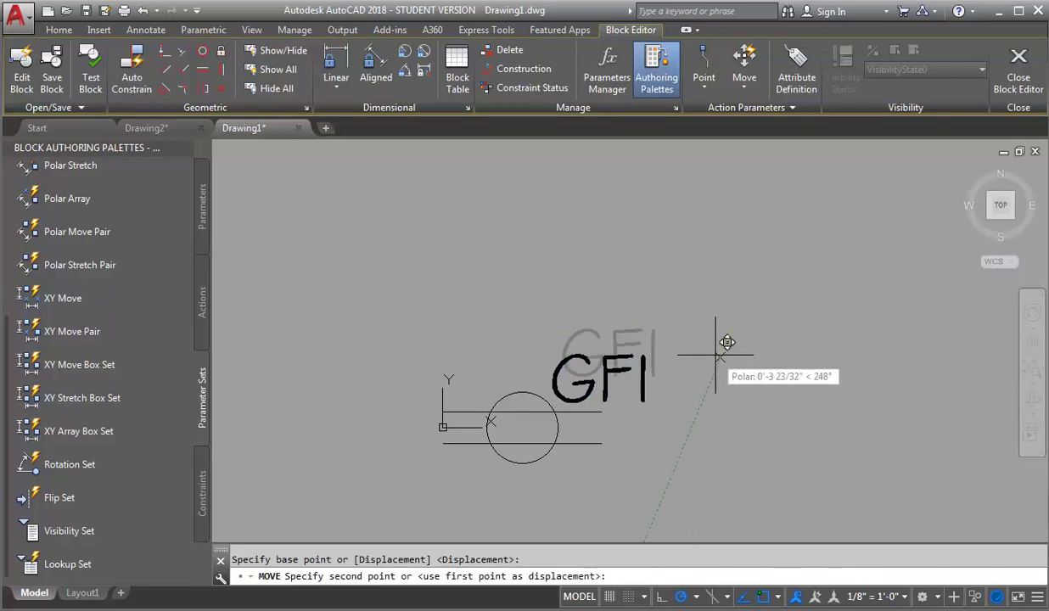
key("Escape")
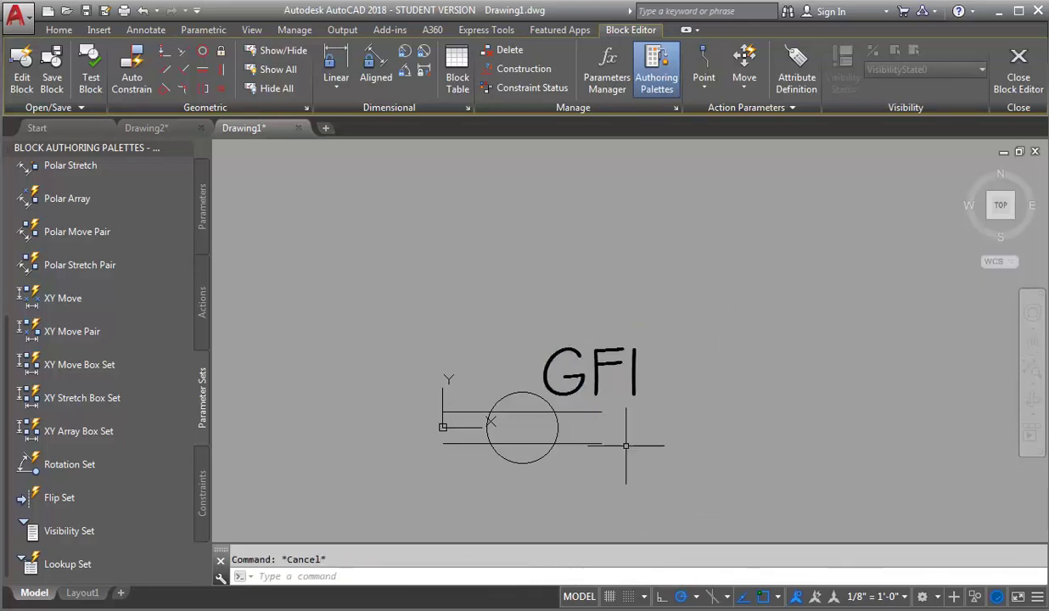
scroll(722, 226, "down", 1)
scroll(589, 370, "up", 1)
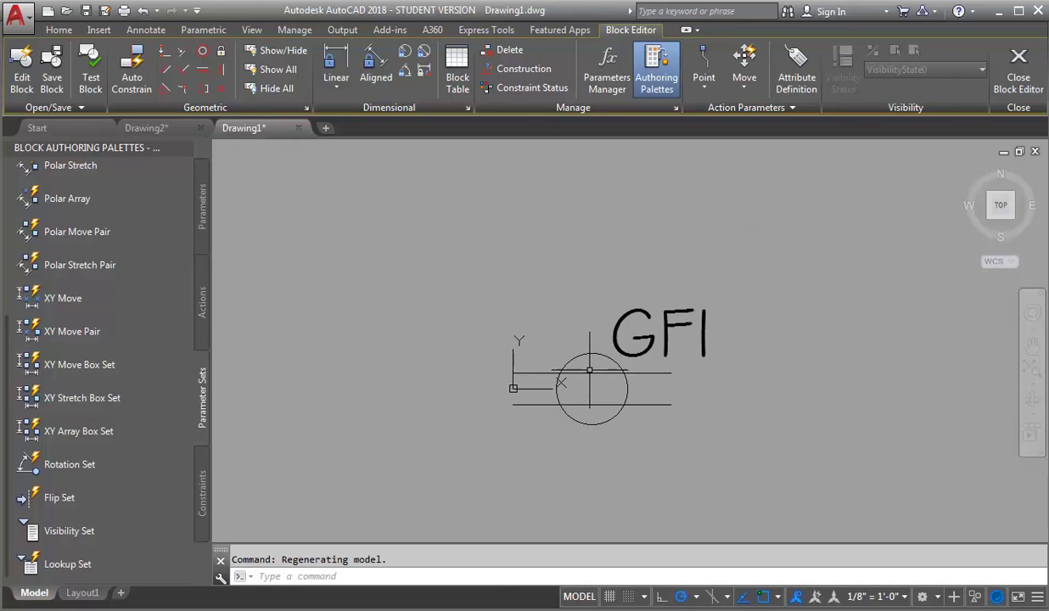
scroll(571, 348, "up", 2)
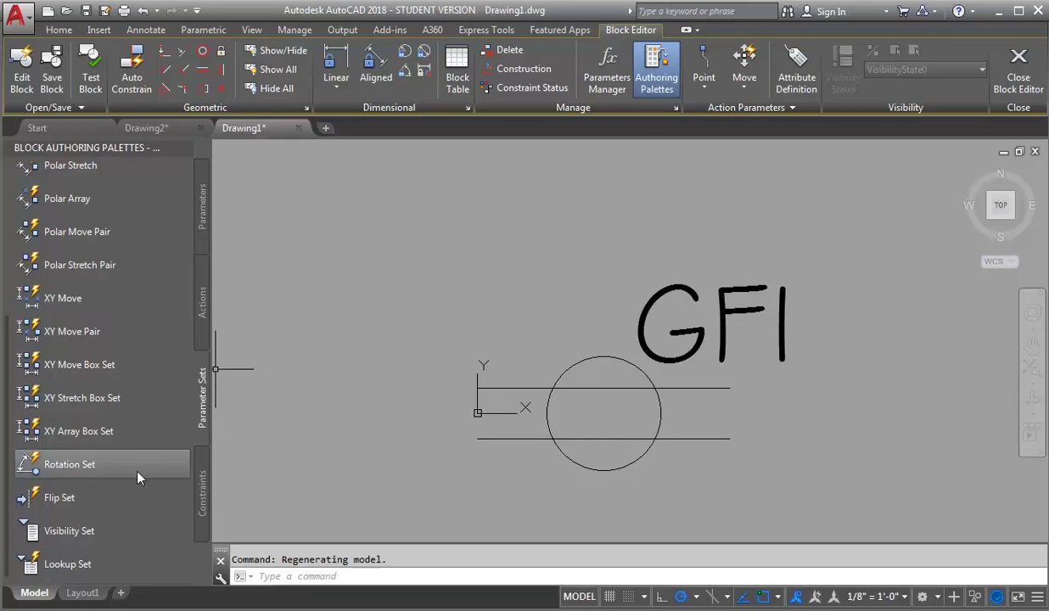
Add a Flip state1 flip parameter with a vertical reflection line at the outlet's left end
left_click(59, 498)
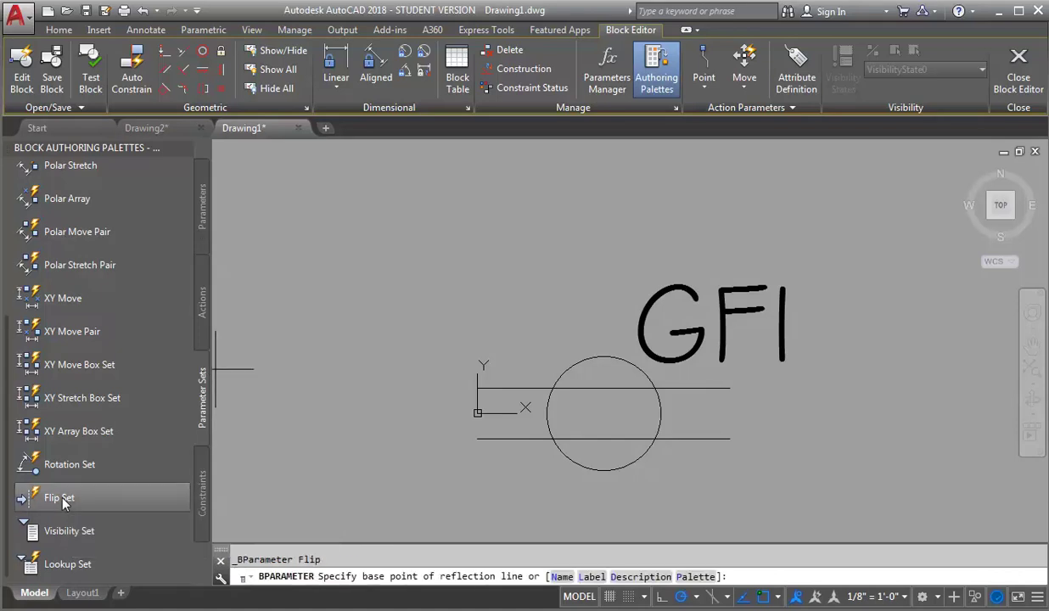
left_click(477, 439)
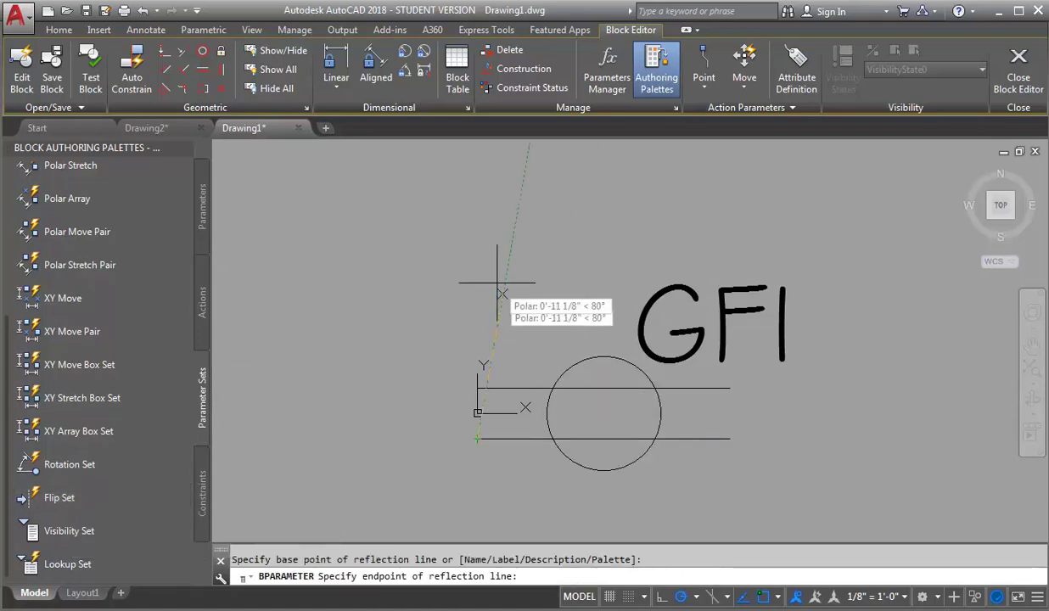
left_click(478, 183)
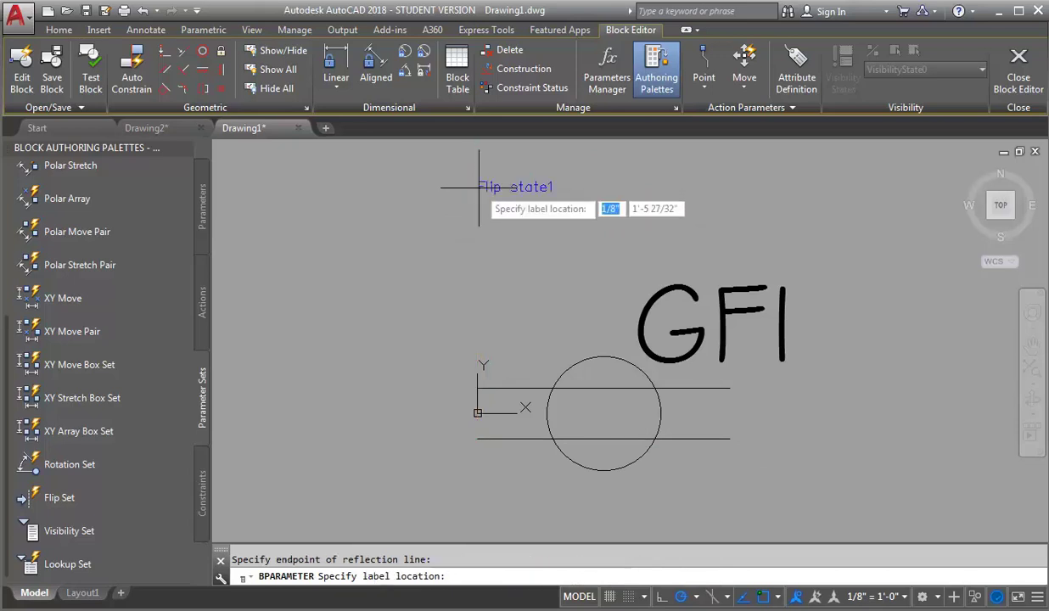
left_click(483, 234)
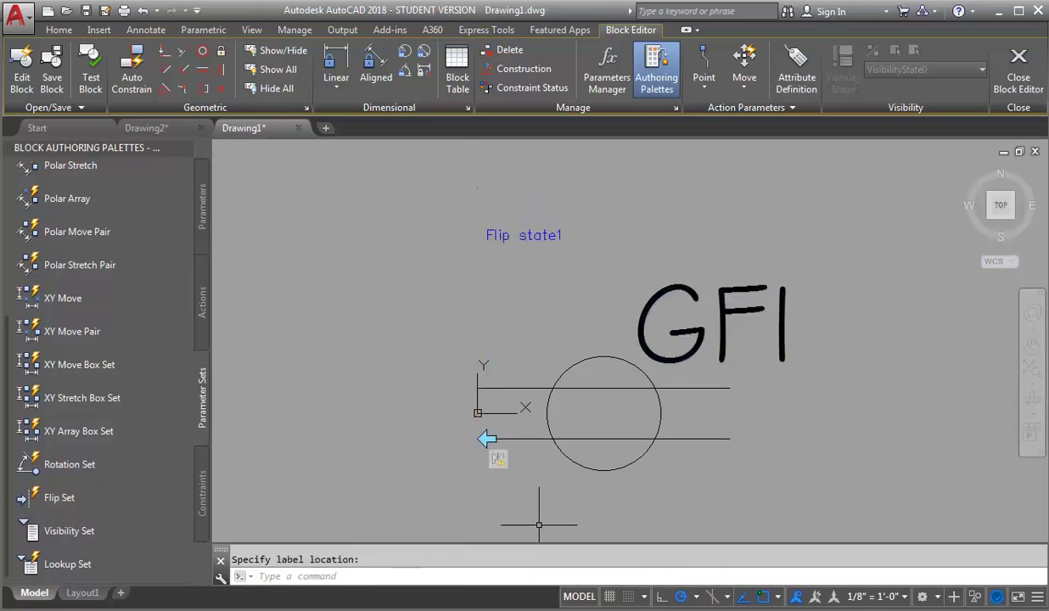
Give the flip action a new selection set of the circle, both lines and the GFI text
right_click(498, 459)
mouse_move(535, 489)
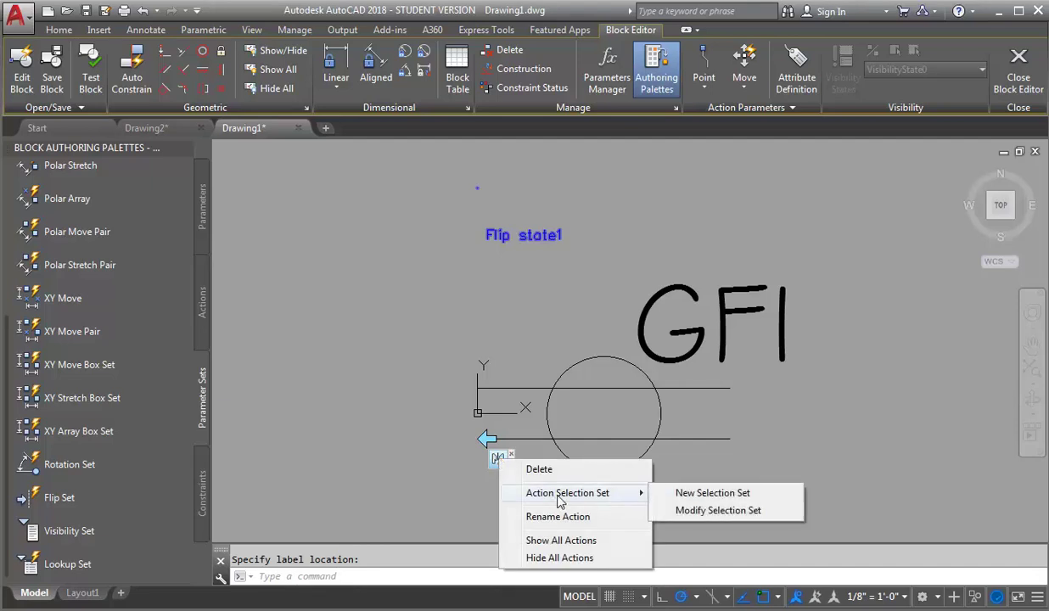
left_click(694, 499)
left_click(679, 376)
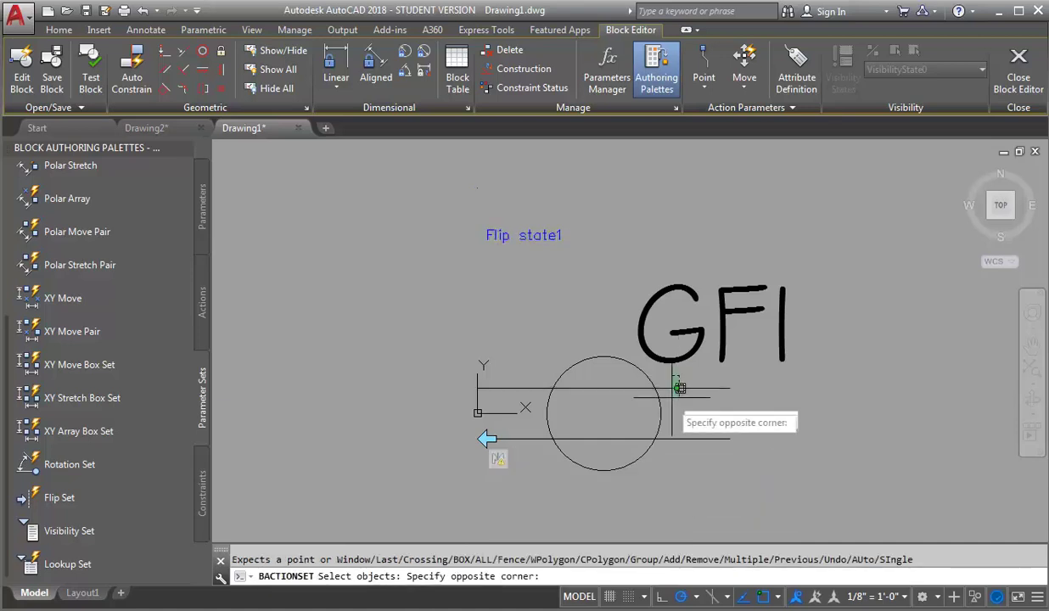
left_click(585, 474)
left_click(813, 261)
left_click(705, 335)
key("Return")
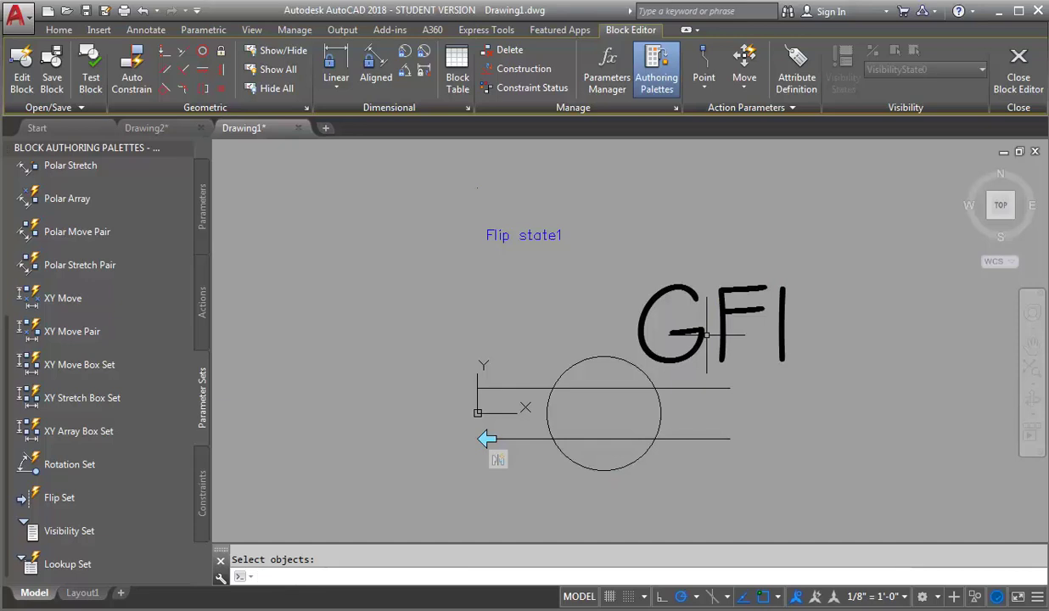
left_click(92, 68)
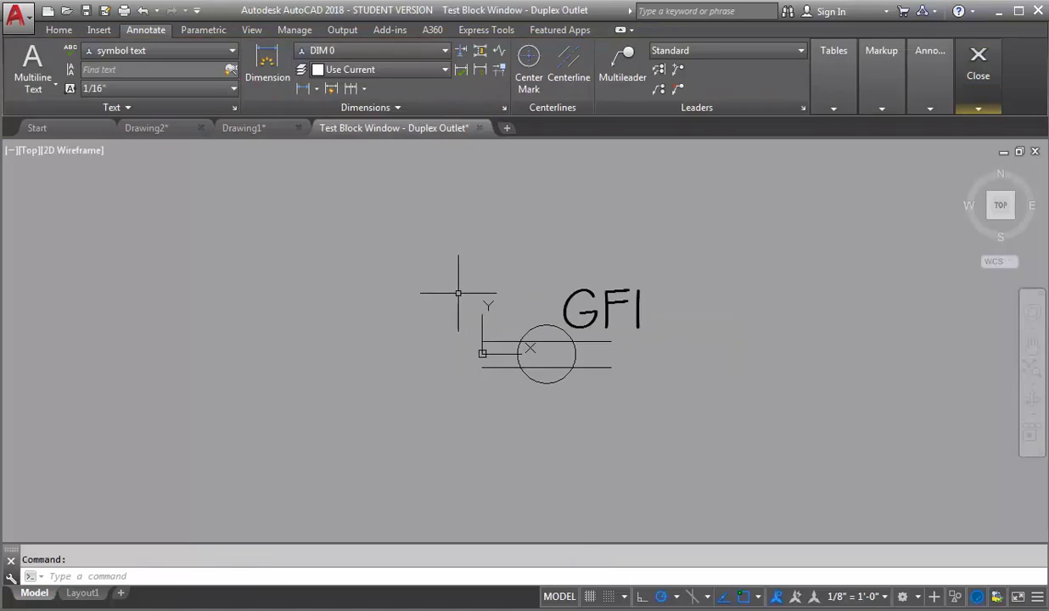
scroll(554, 337, "up", 4)
key("ctrl+a")
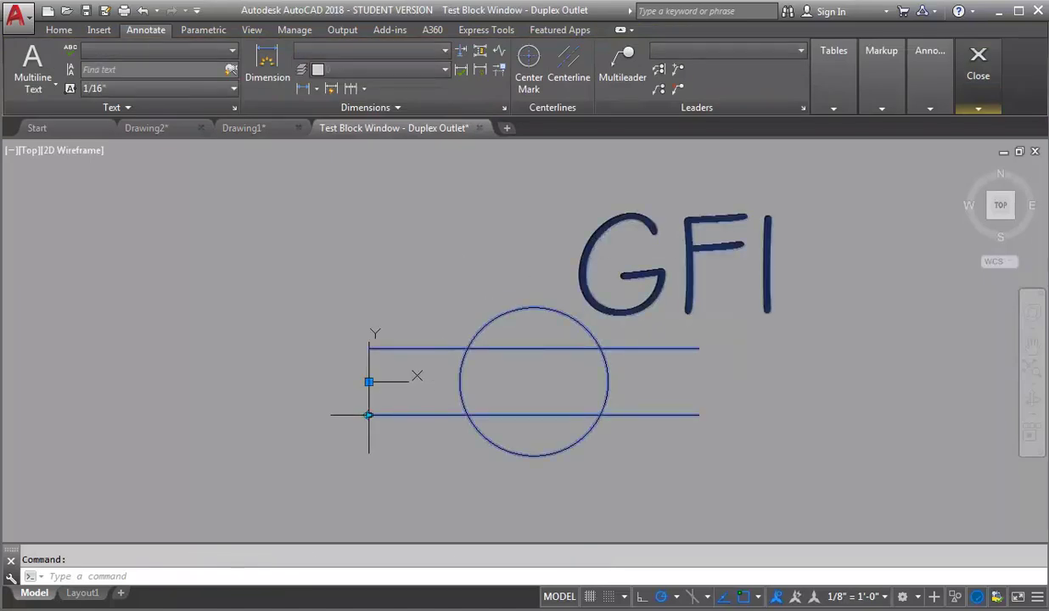
left_click(368, 415)
scroll(507, 422, "down", 8)
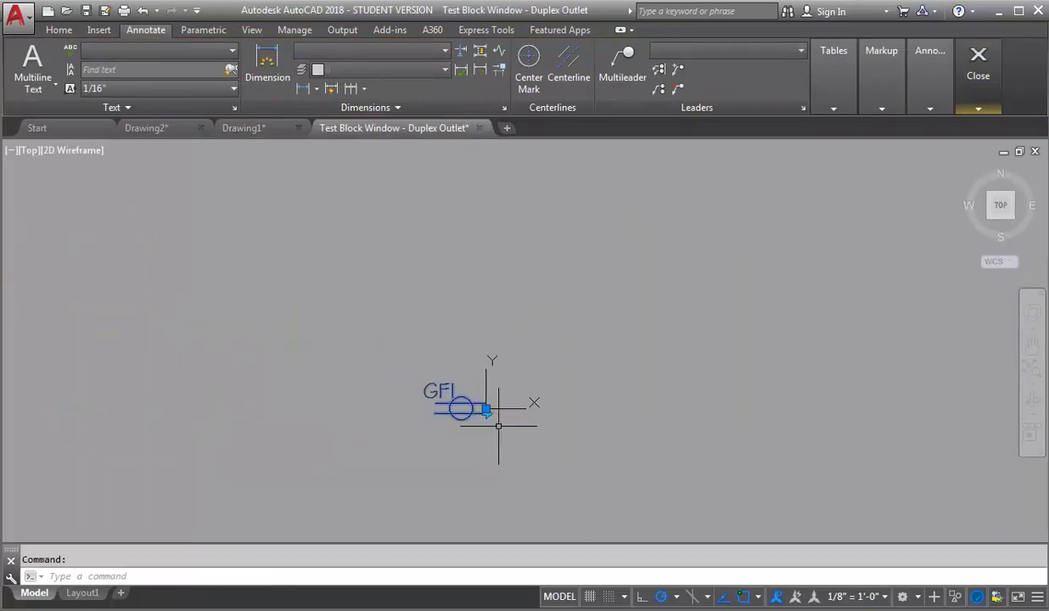
scroll(498, 425, "up", 4)
left_click(470, 402)
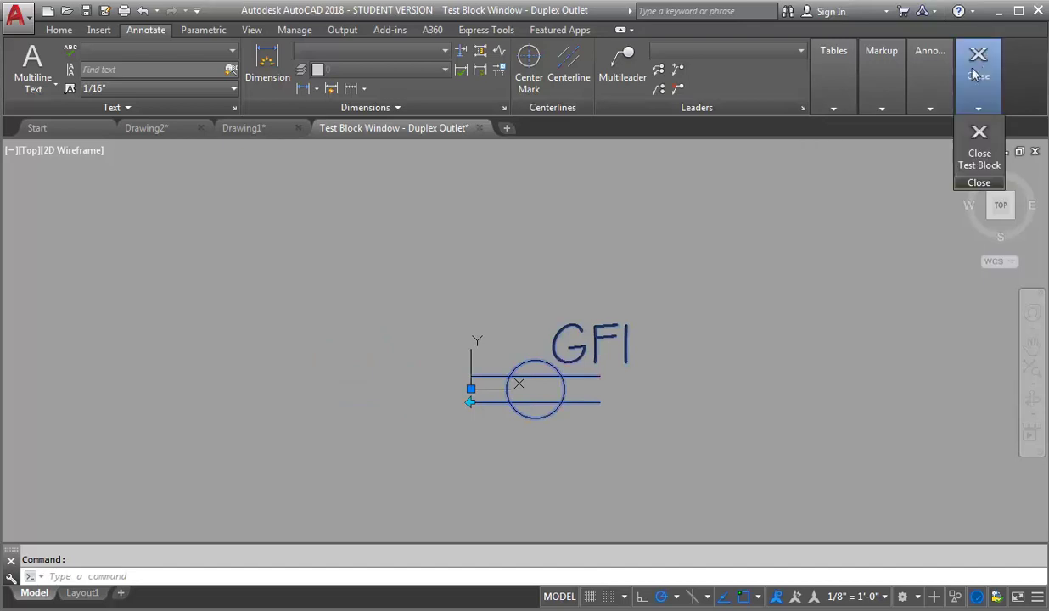
left_click(981, 142)
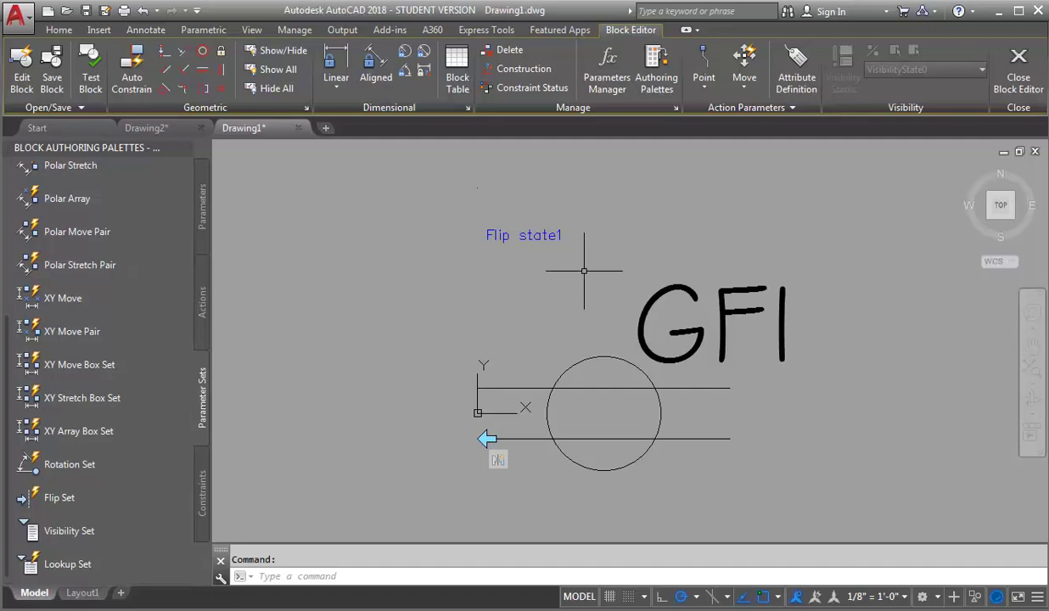
Add an Angle1 rotation parameter at the block's base corner with a default 0° angle
left_click(50, 465)
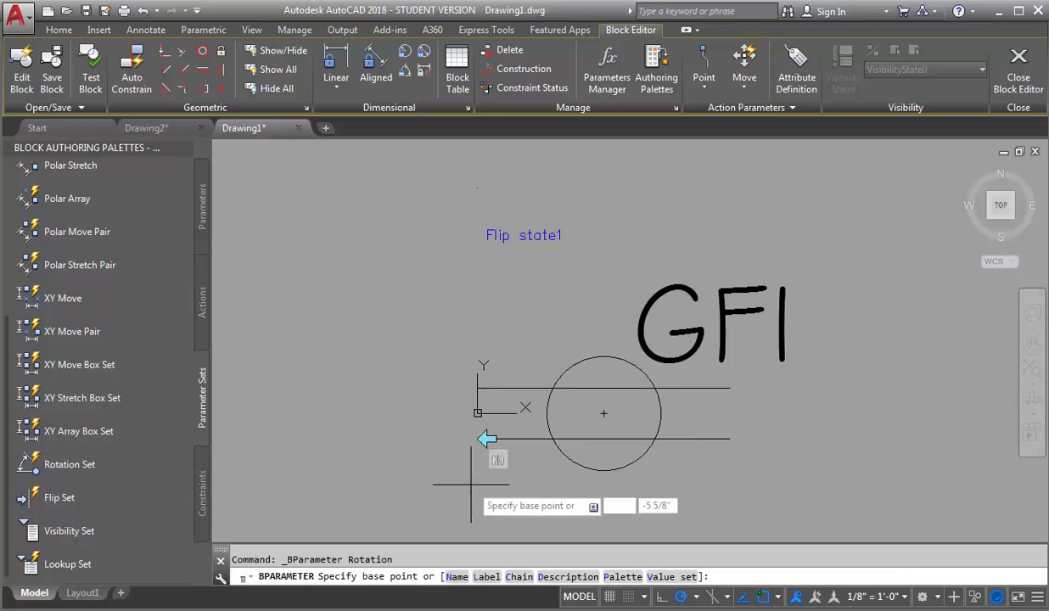
scroll(479, 439, "up", 2)
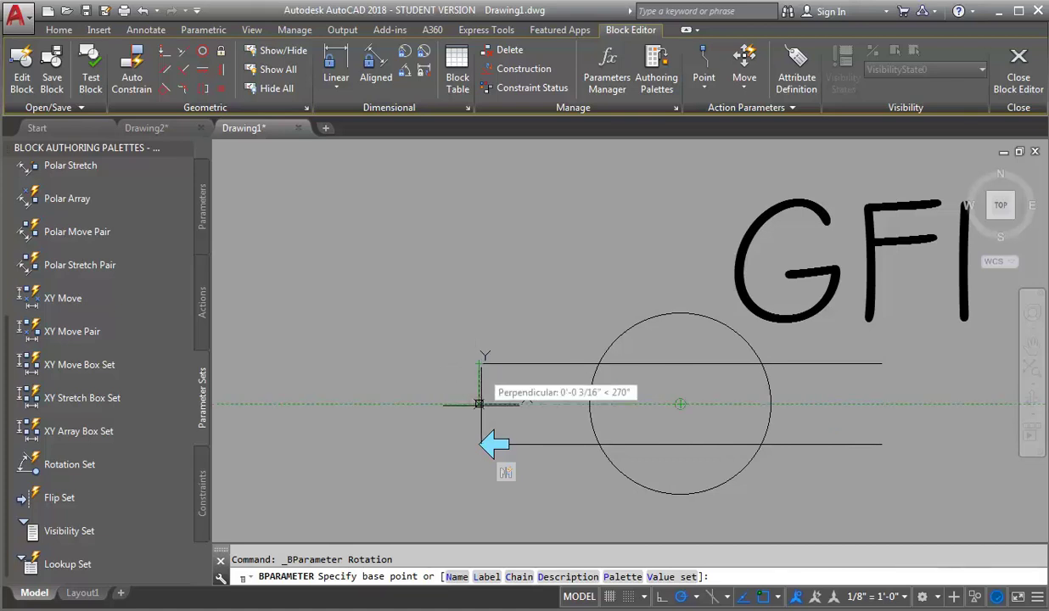
left_click(479, 403)
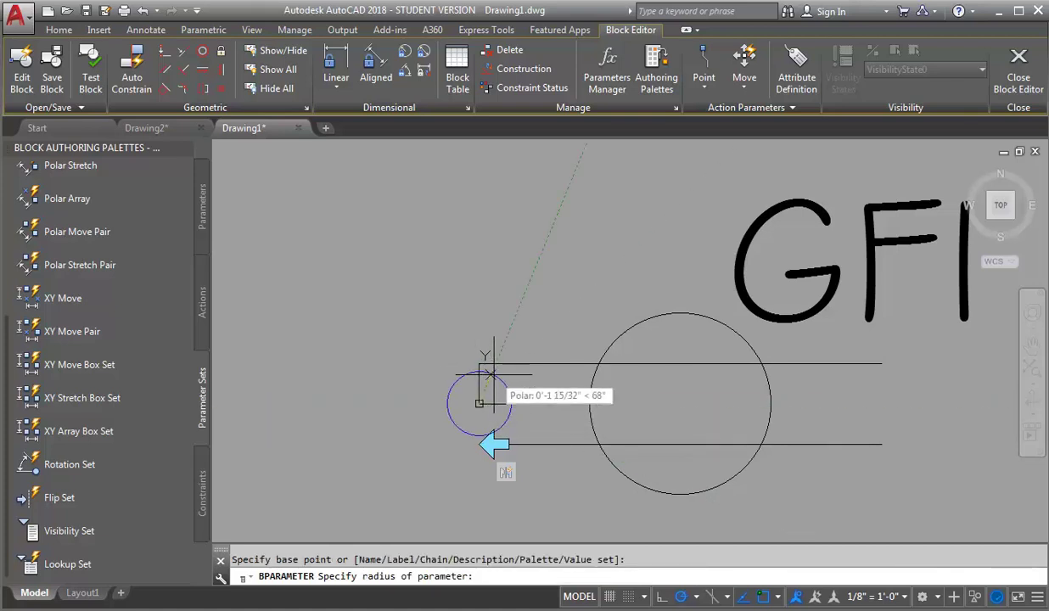
left_click(540, 346)
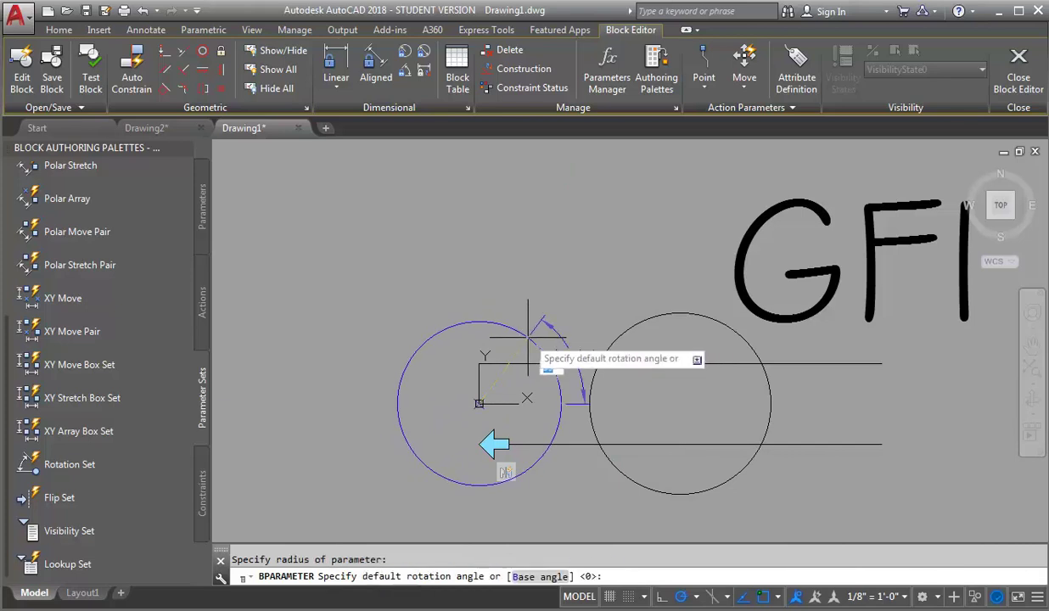
left_click(560, 403)
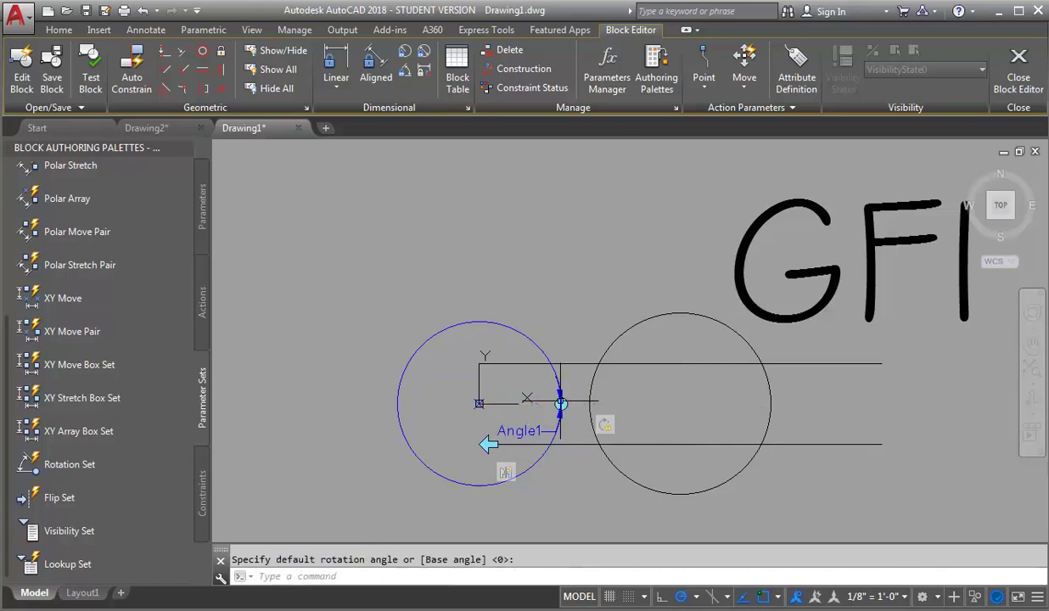
Set the rotate action's selection to the GFI text, circle, lines and Flip state1, then test the block
right_click(605, 427)
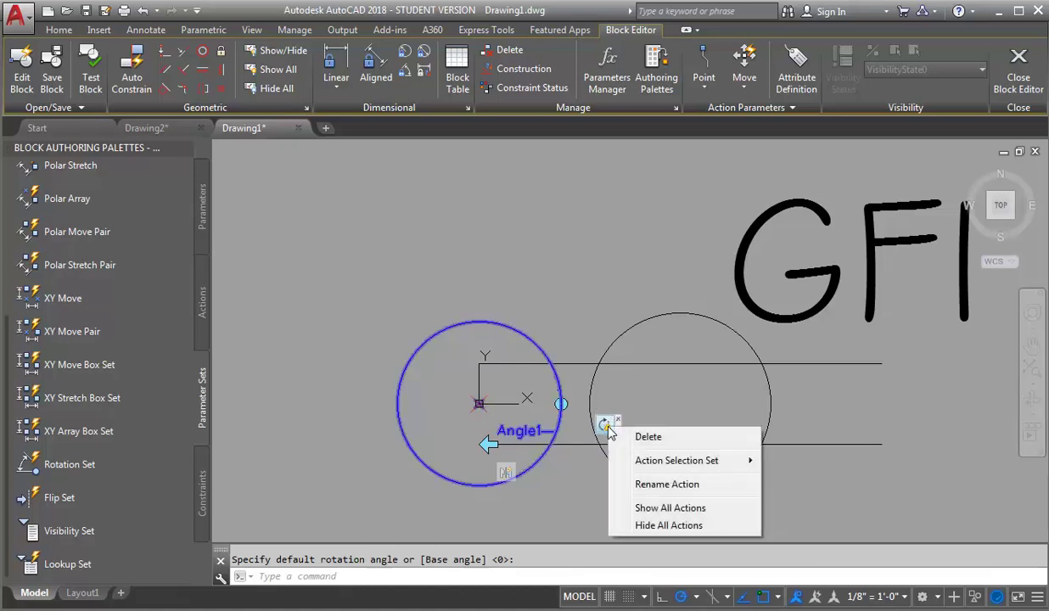
mouse_move(662, 469)
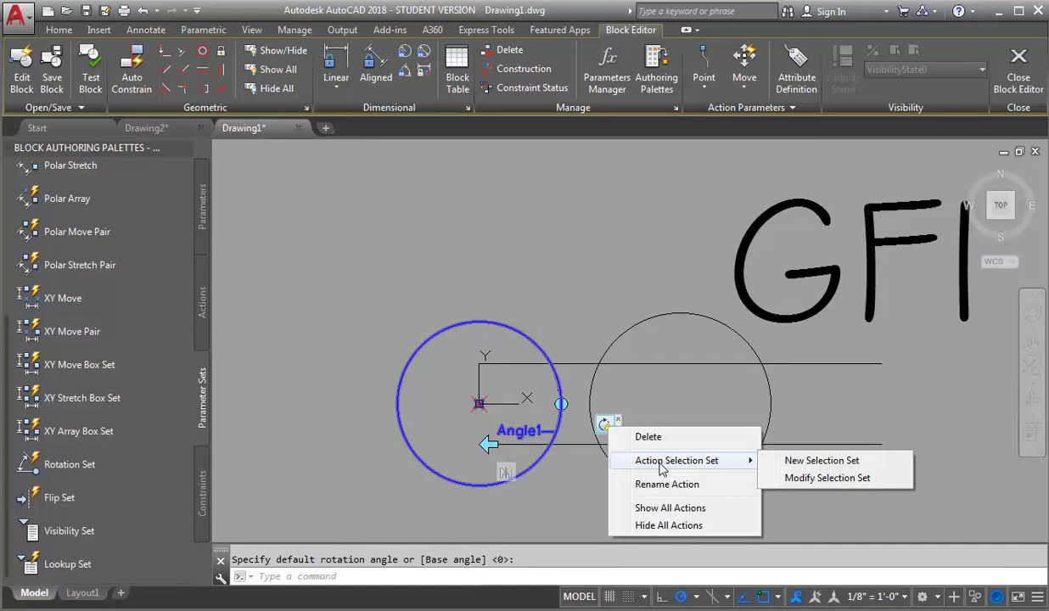
left_click(813, 463)
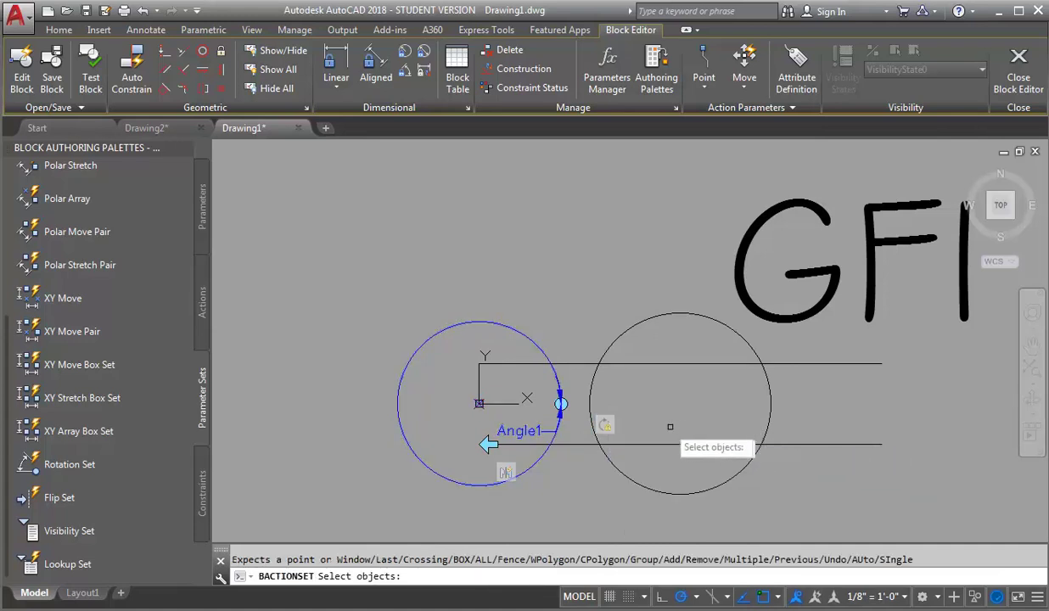
scroll(645, 424, "down", 2)
left_click(867, 245)
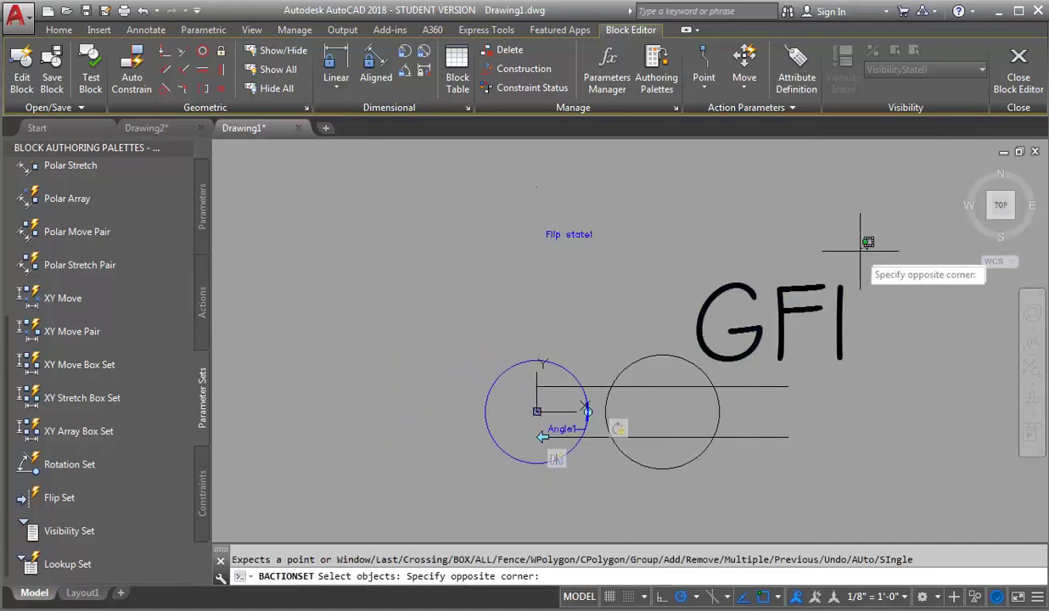
left_click(748, 374)
left_click(747, 374)
left_click(674, 476)
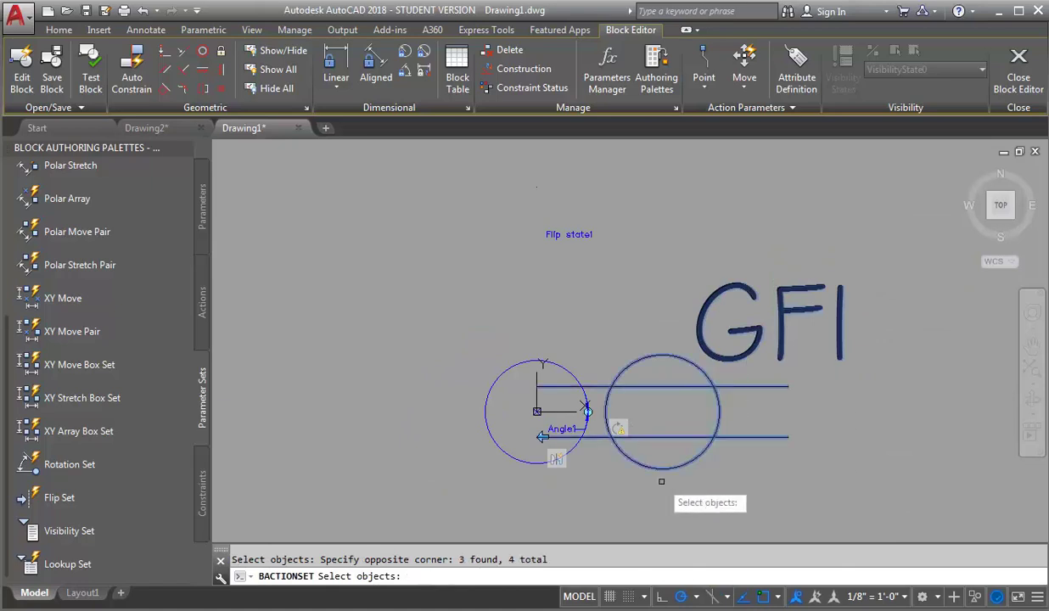
left_click(564, 235)
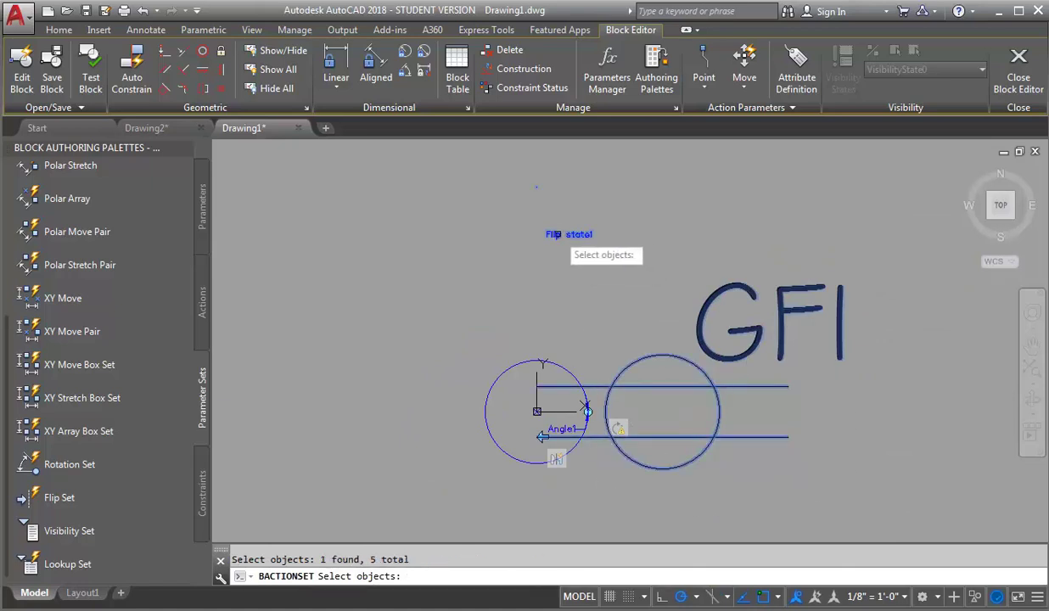
scroll(540, 455, "up", 2)
scroll(540, 435, "up", 2)
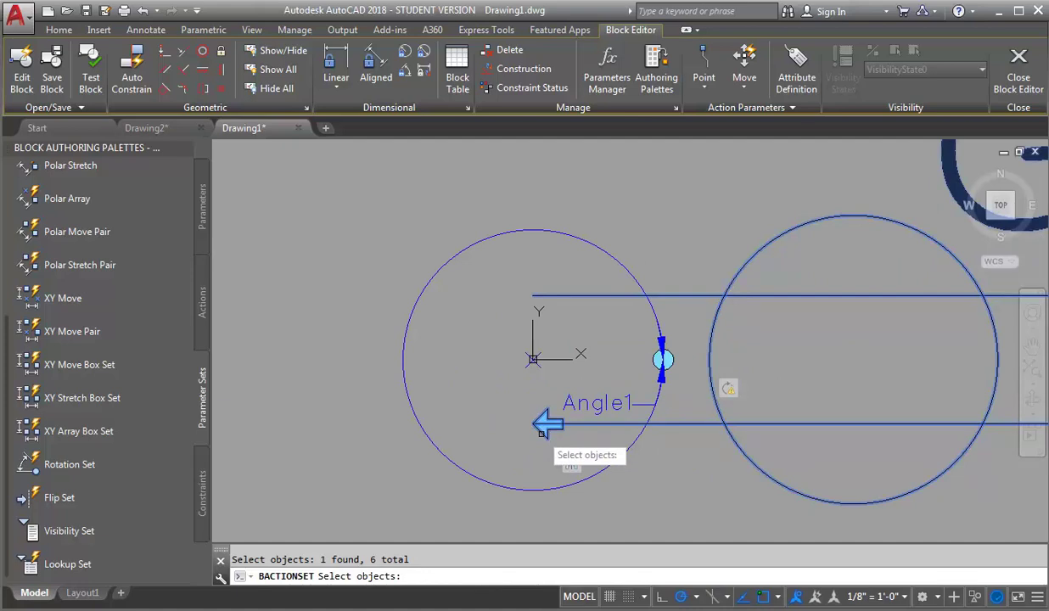
key("Return")
scroll(541, 431, "down", 2)
scroll(484, 417, "down", 2)
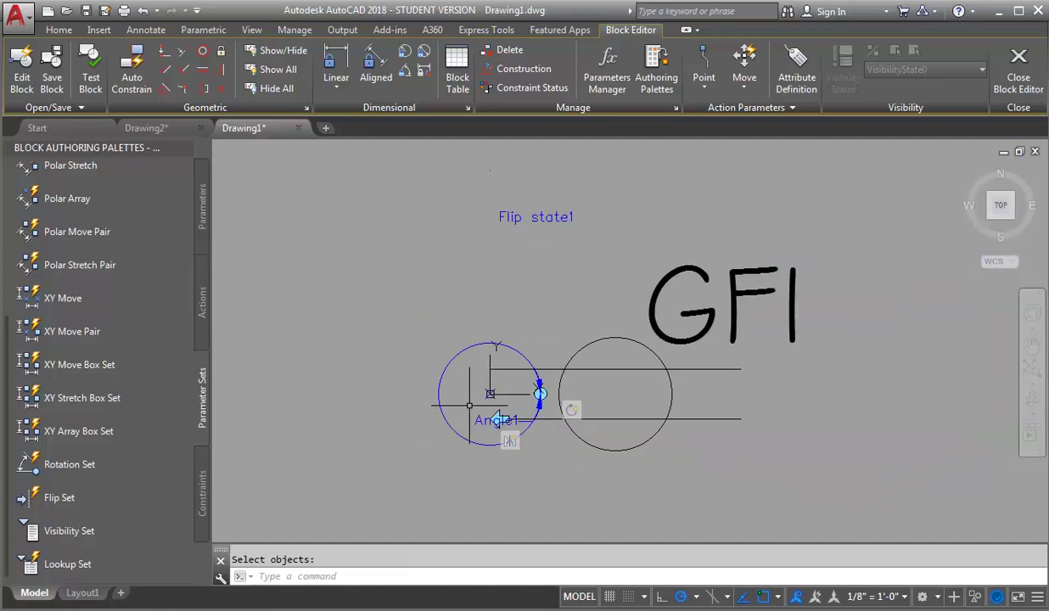
left_click(90, 52)
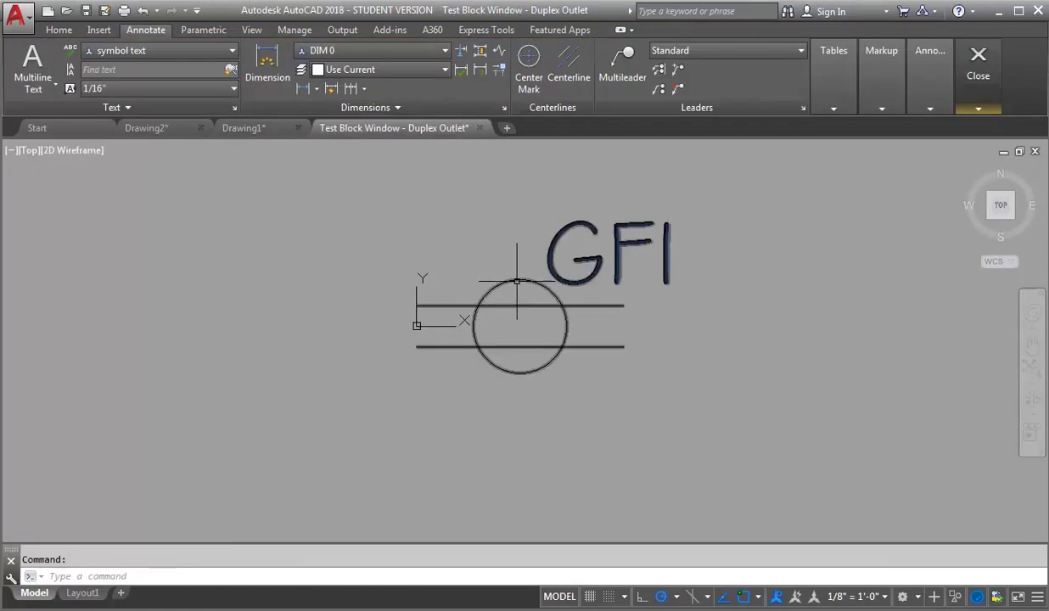
Test-rotate the block 180° and back, then close the Test Block window
left_click(500, 273)
left_click(459, 326)
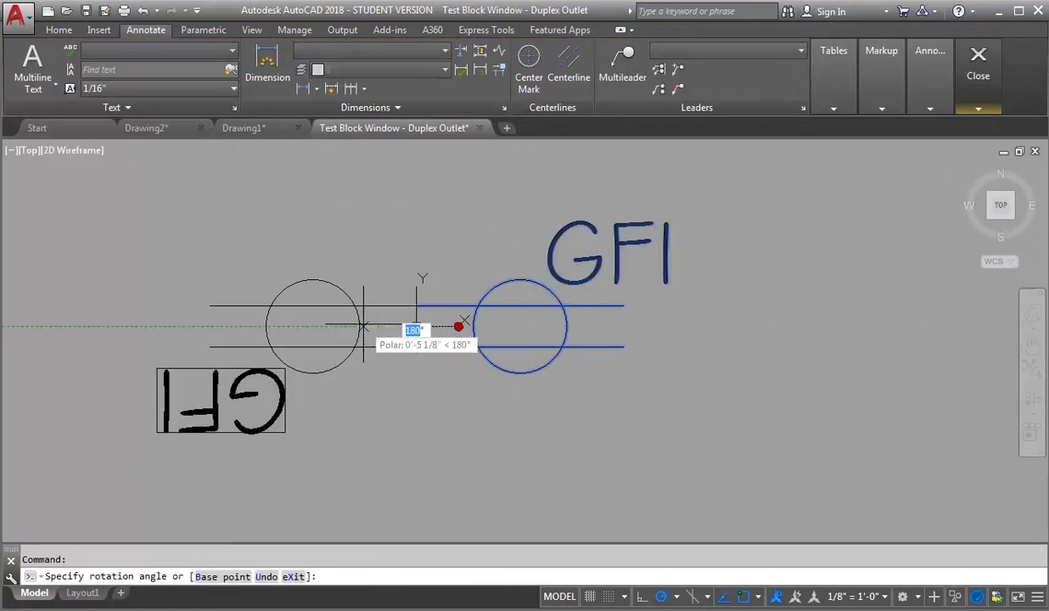
left_click(383, 326)
left_click(663, 311)
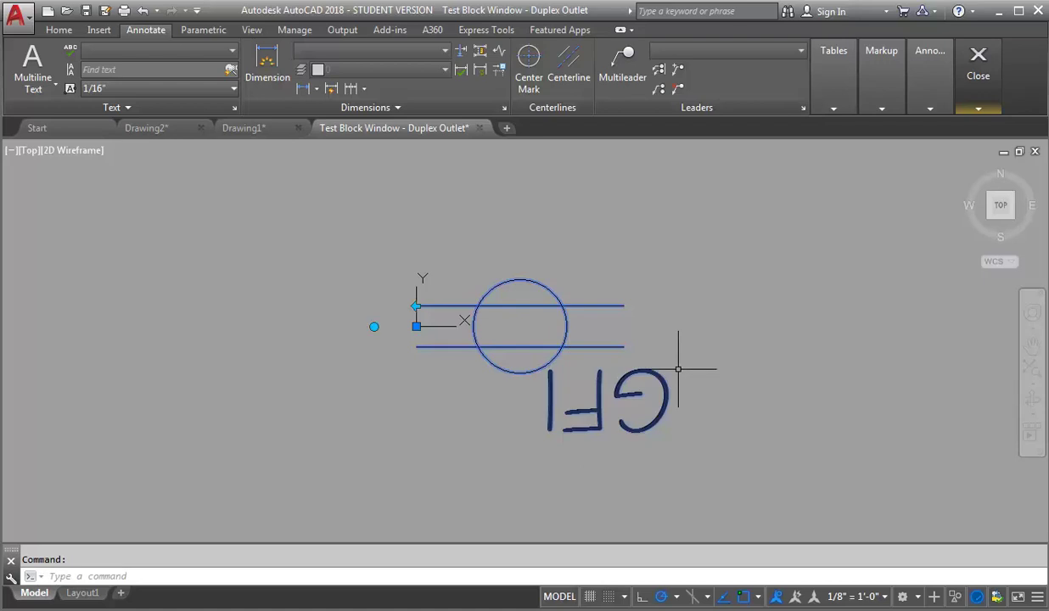
mouse_move(992, 75)
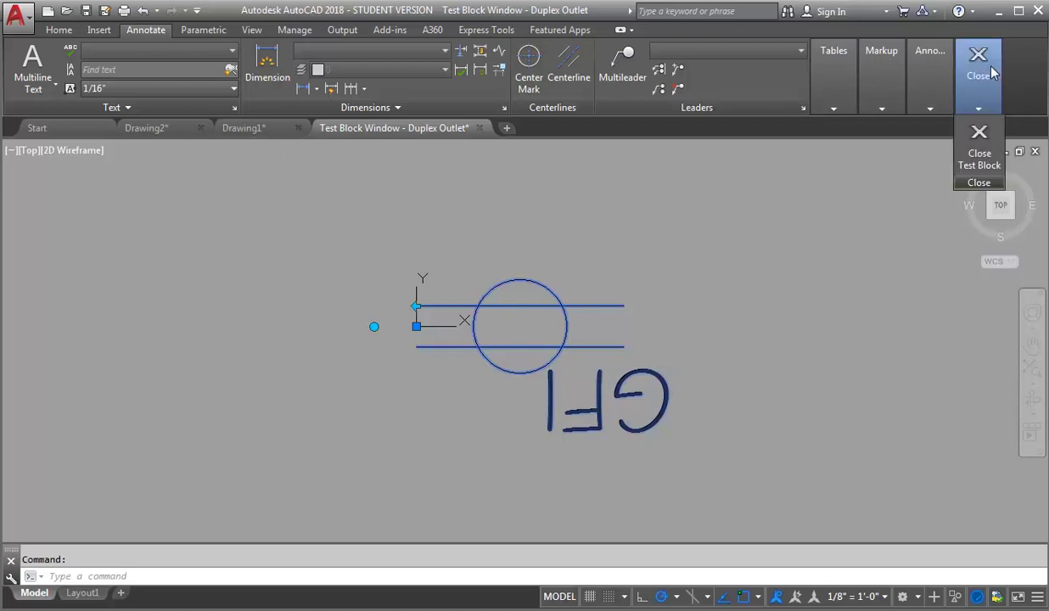
left_click(979, 159)
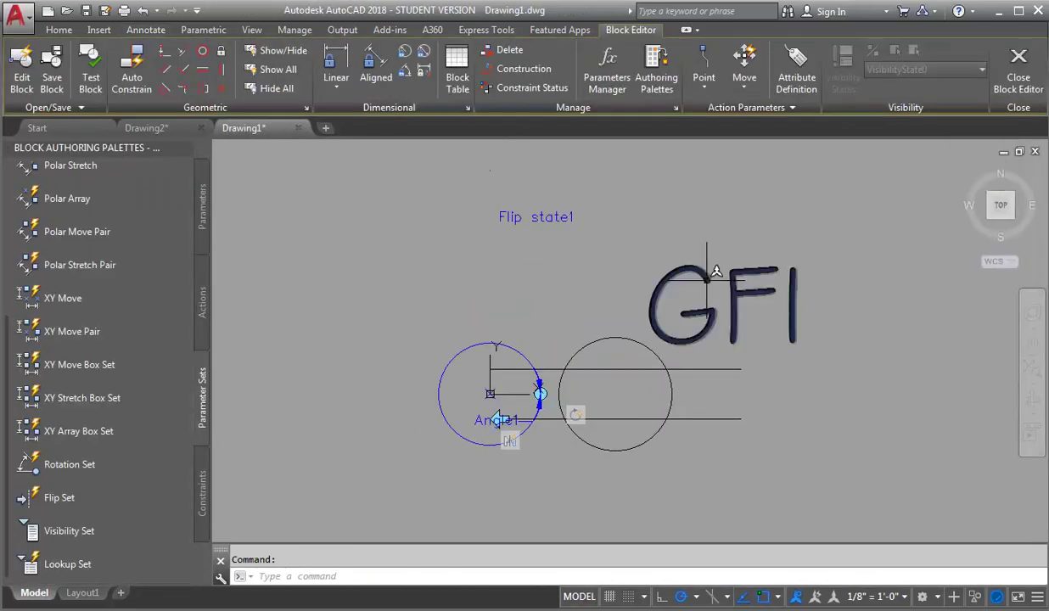
Add an Angle2 rotation parameter centred on the GFI text, with the GFI text as its action set
left_click(50, 465)
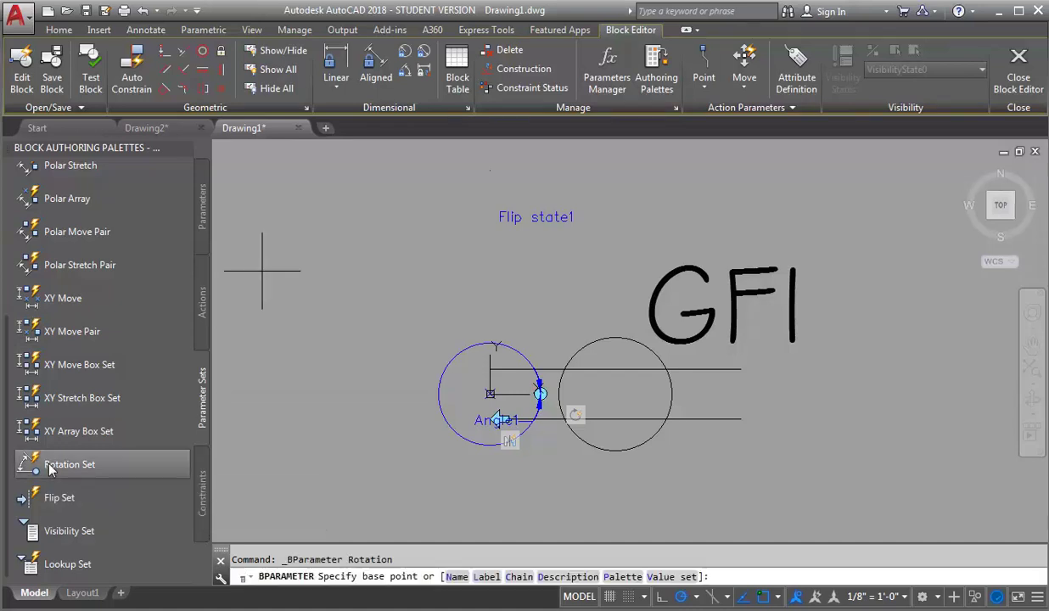
left_click(742, 294)
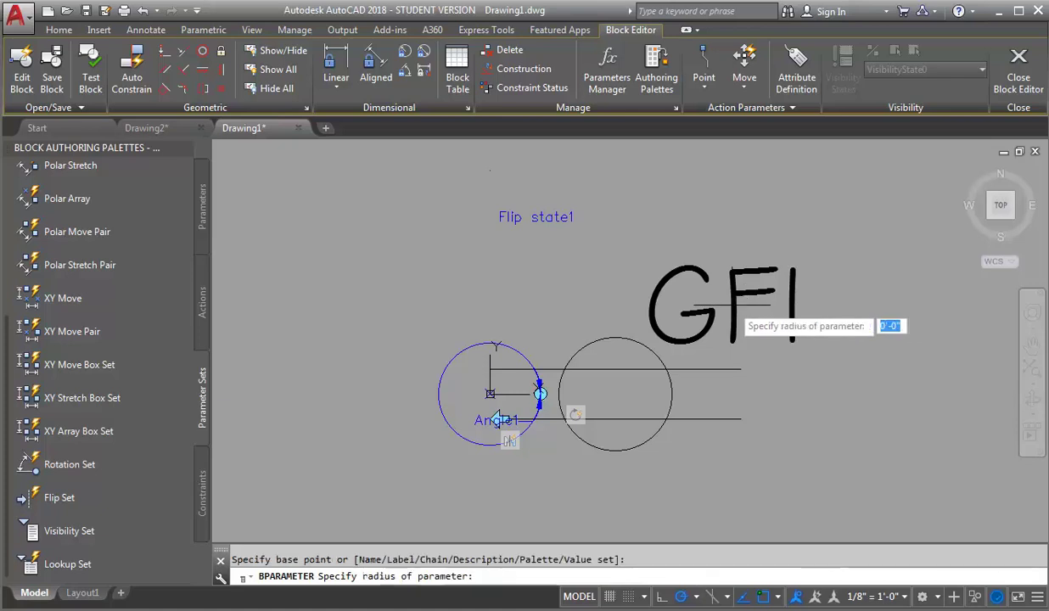
left_click(753, 254)
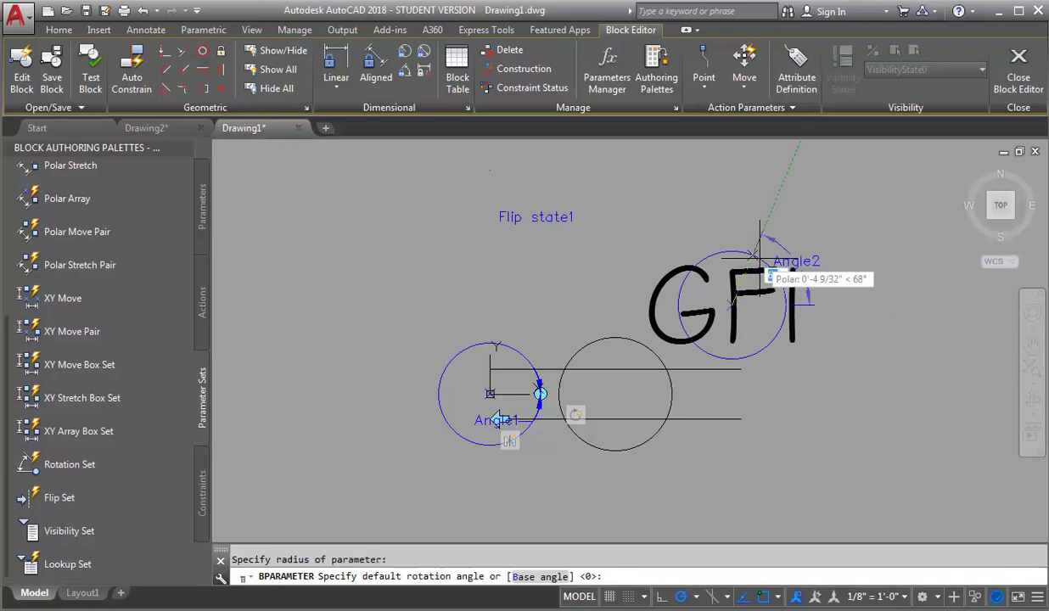
left_click(785, 304)
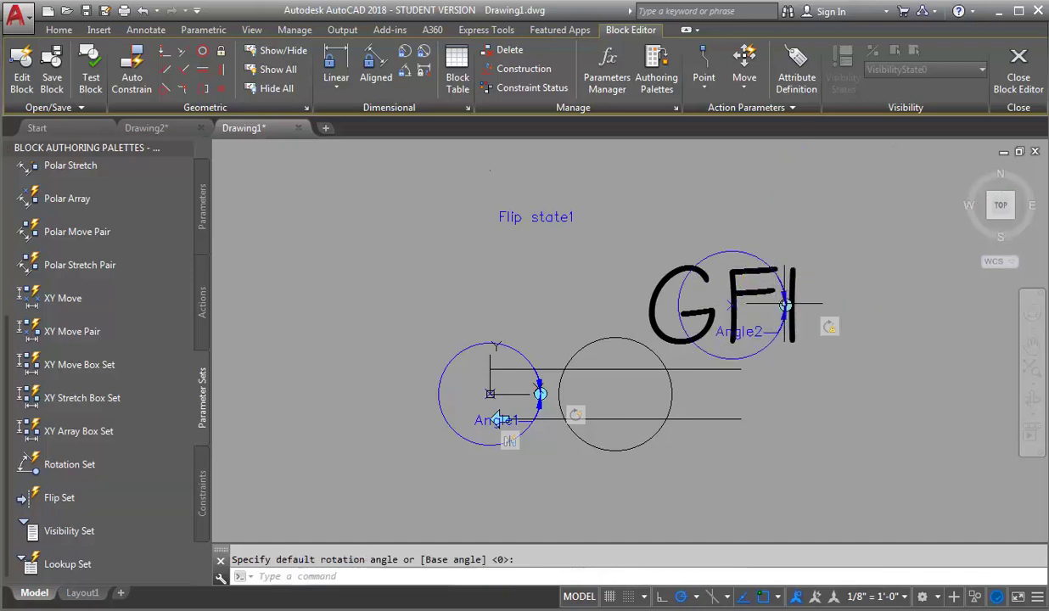
right_click(829, 327)
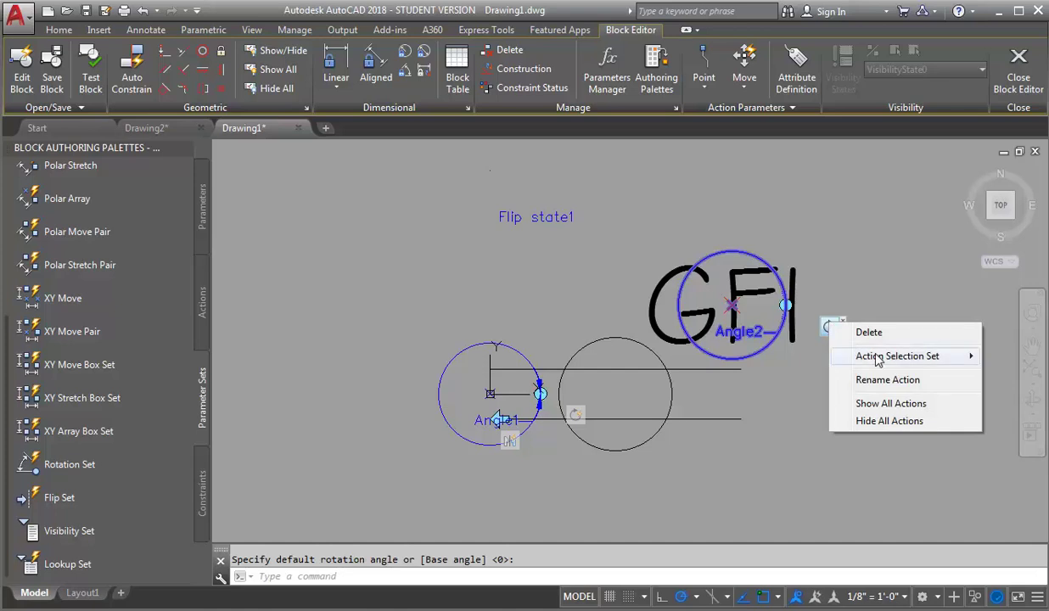
mouse_move(875, 358)
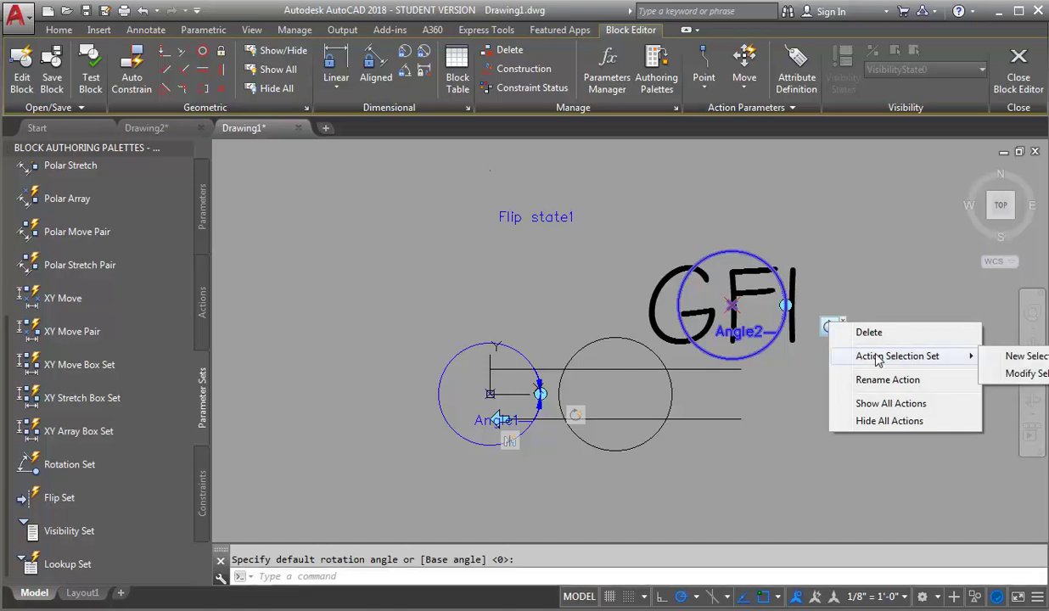
left_click(1026, 356)
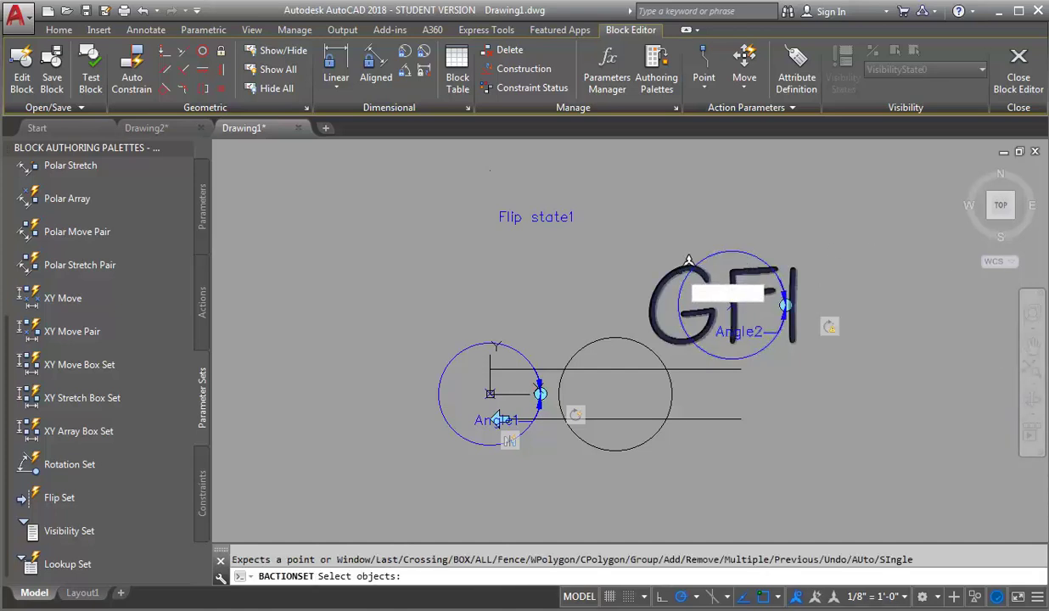
left_click(676, 267)
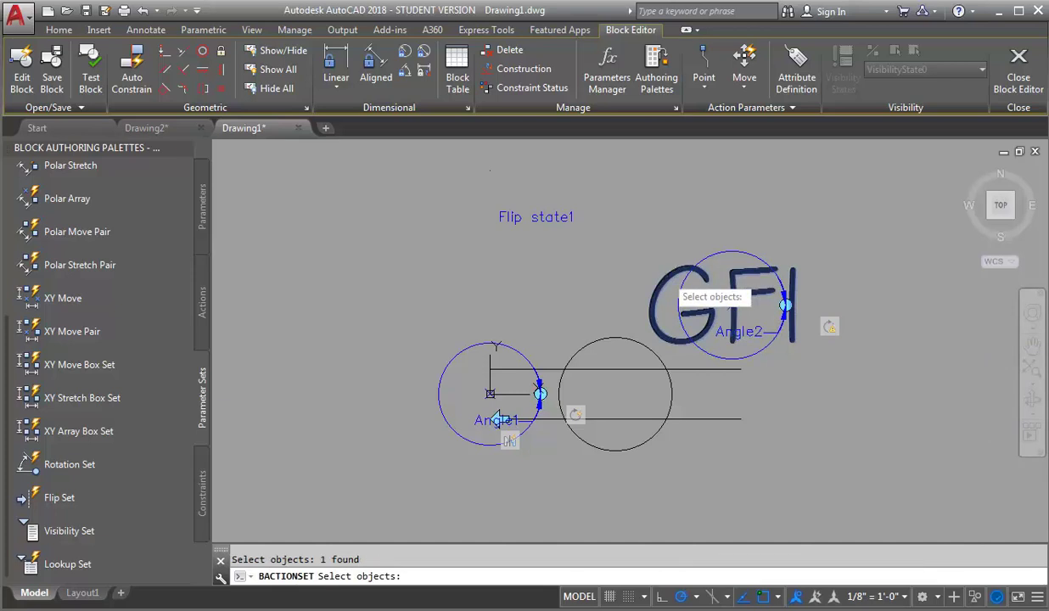
key("Return")
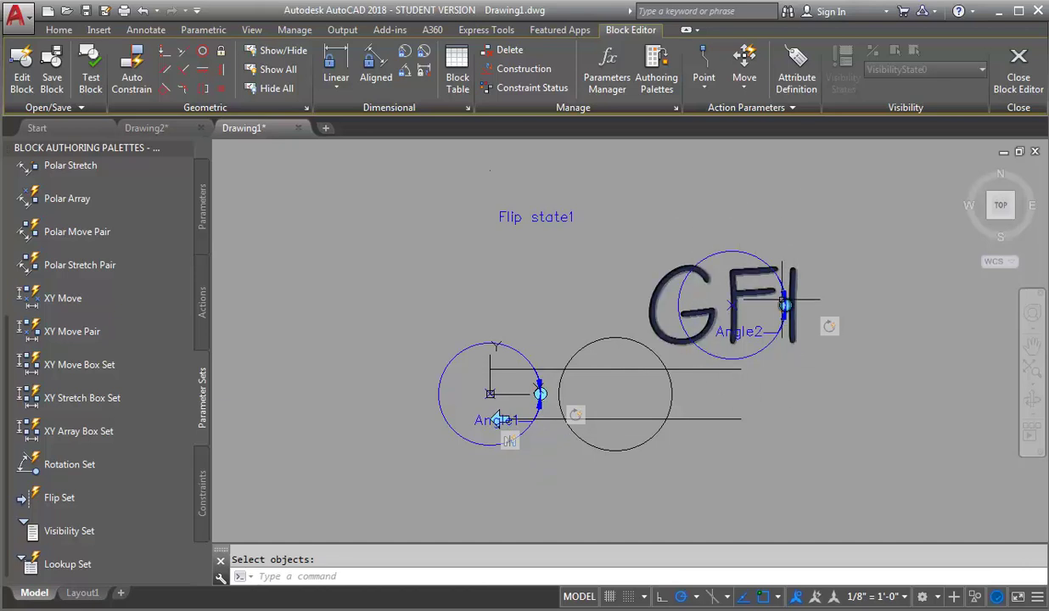
Add the GFI label's Angle2 rotation parameter to the flip action's selection set
right_click(511, 444)
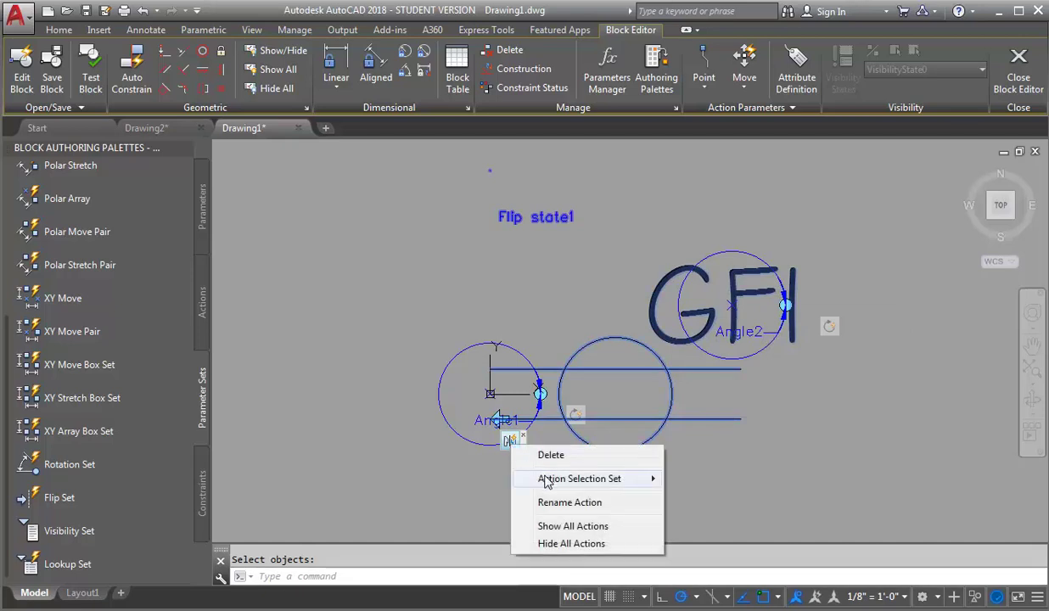
mouse_move(547, 481)
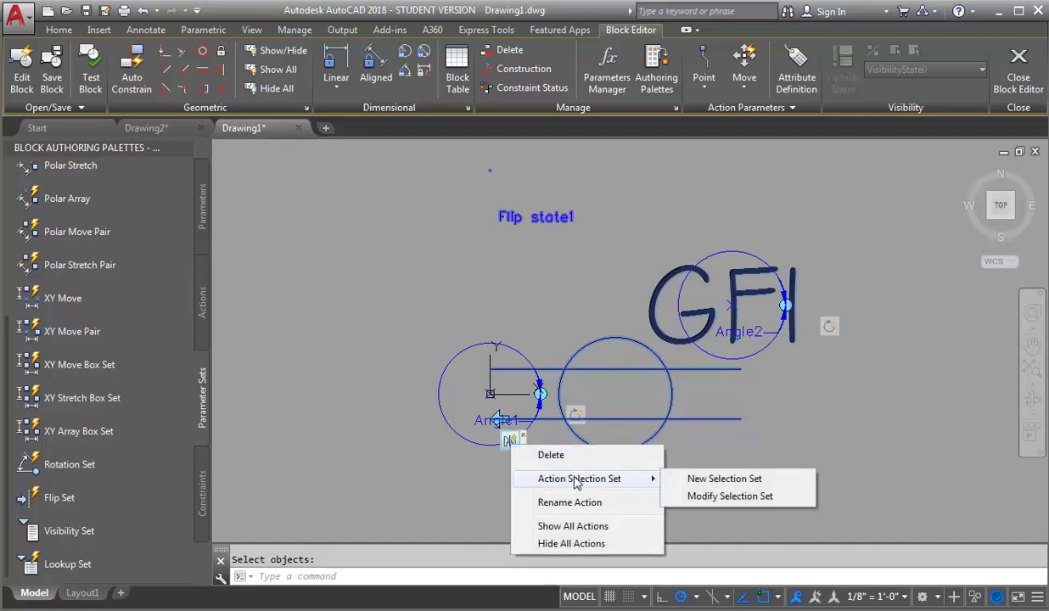
left_click(728, 497)
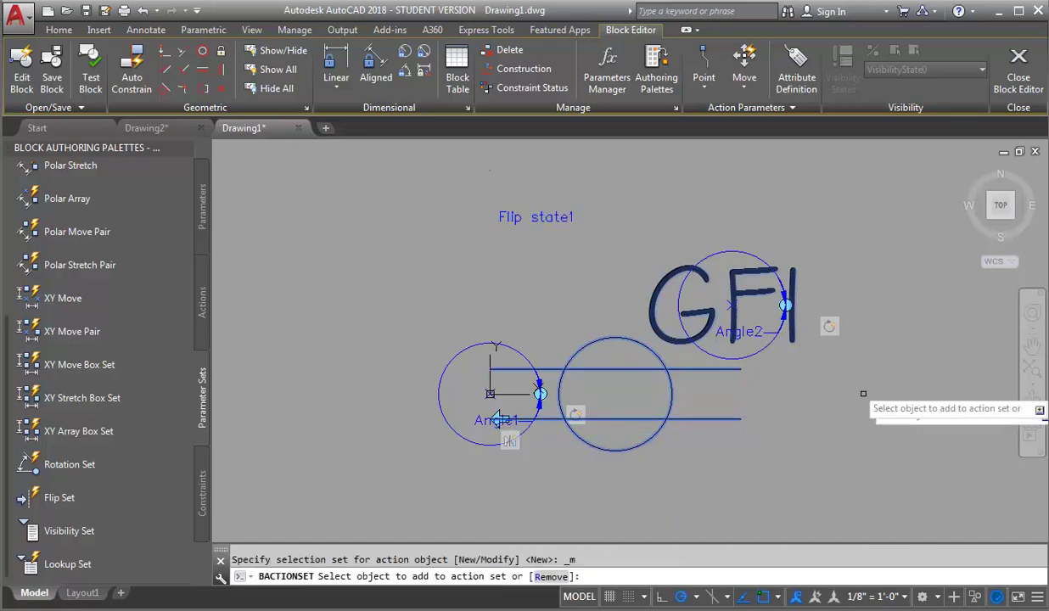
left_click(785, 305)
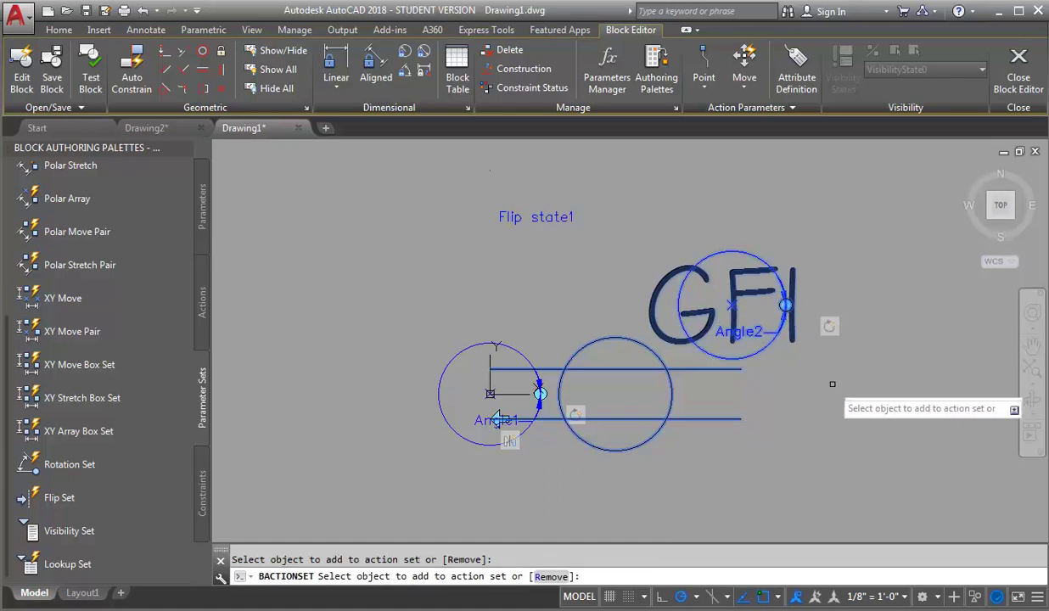
key("Return")
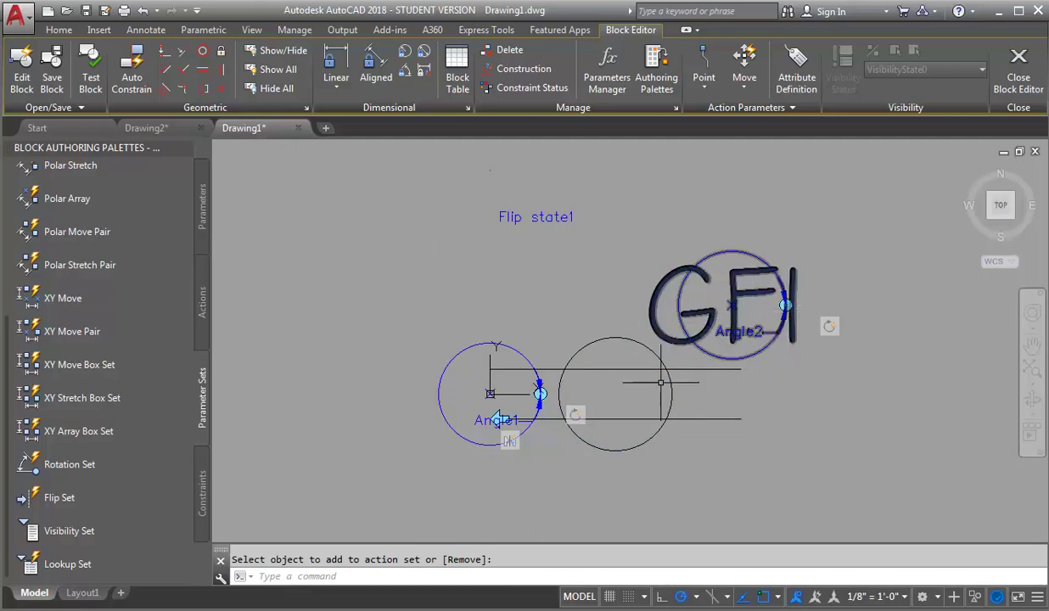
Modify the outlet's rotate action selection set to include Angle2, then open Test Block
right_click(575, 415)
mouse_move(620, 451)
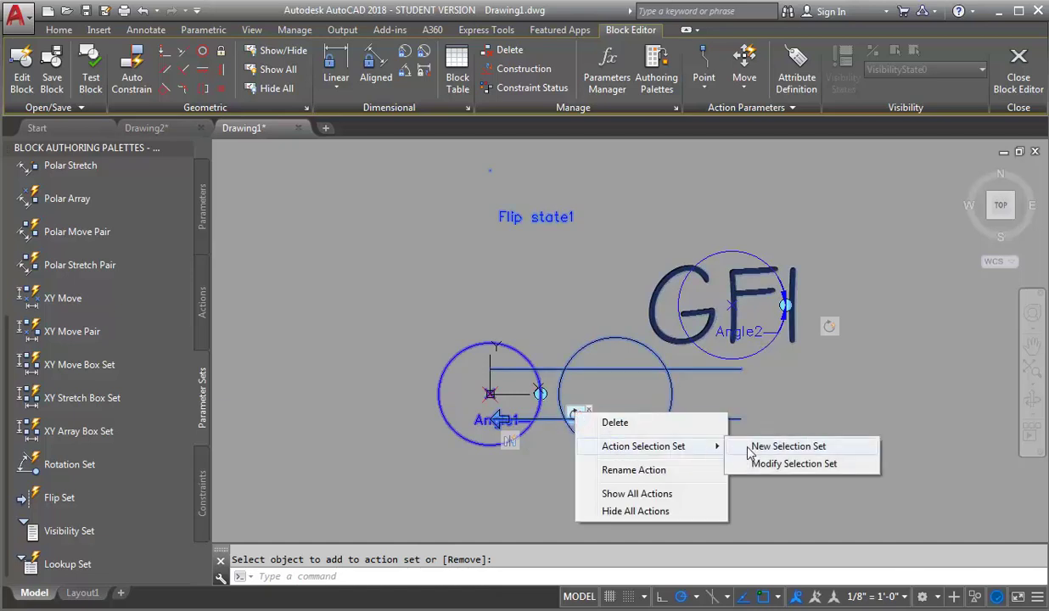
left_click(774, 469)
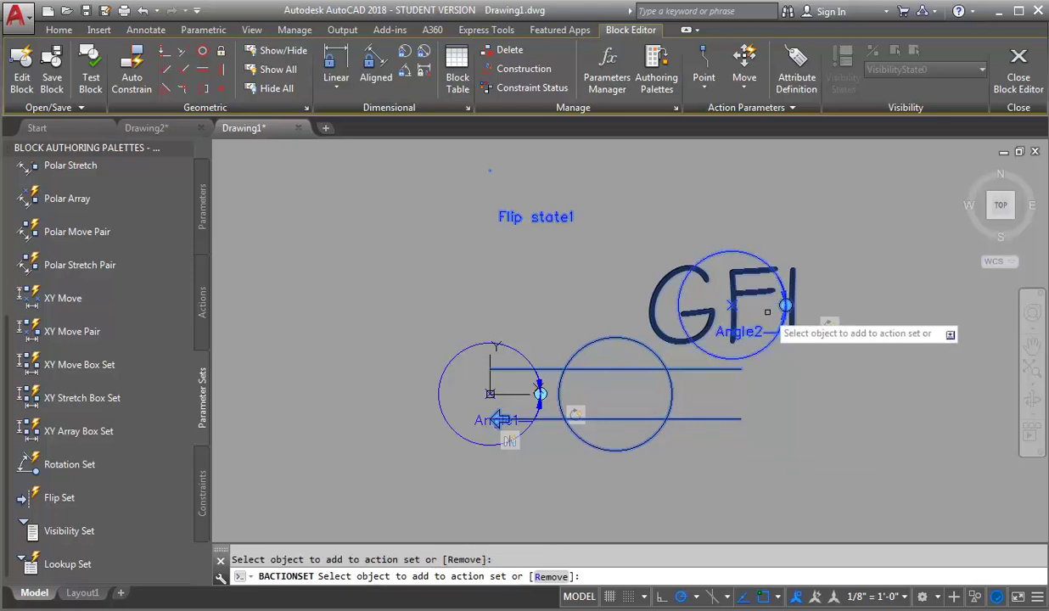
key("Return")
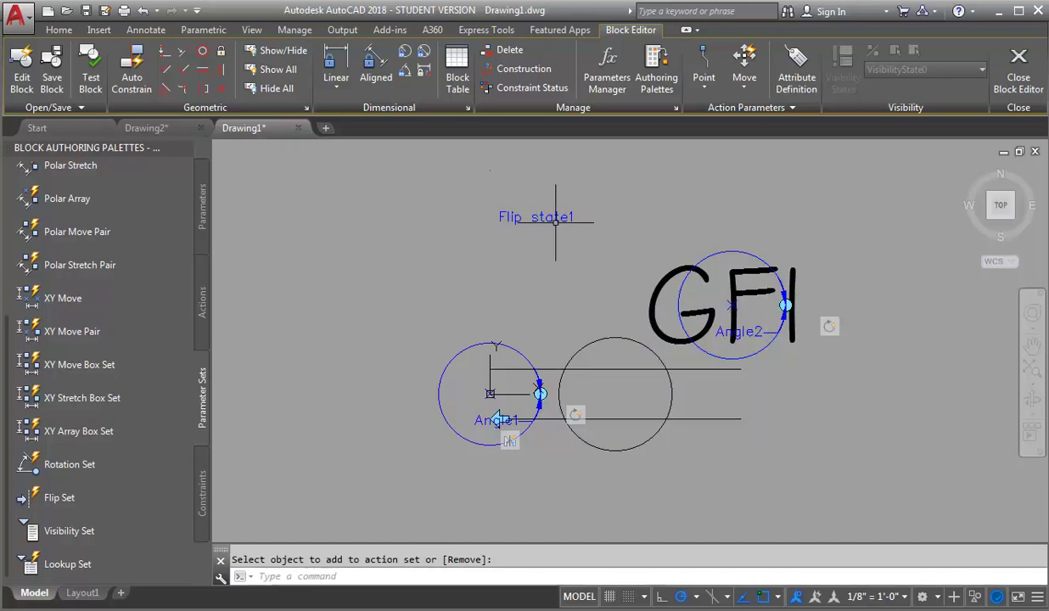
left_click(91, 72)
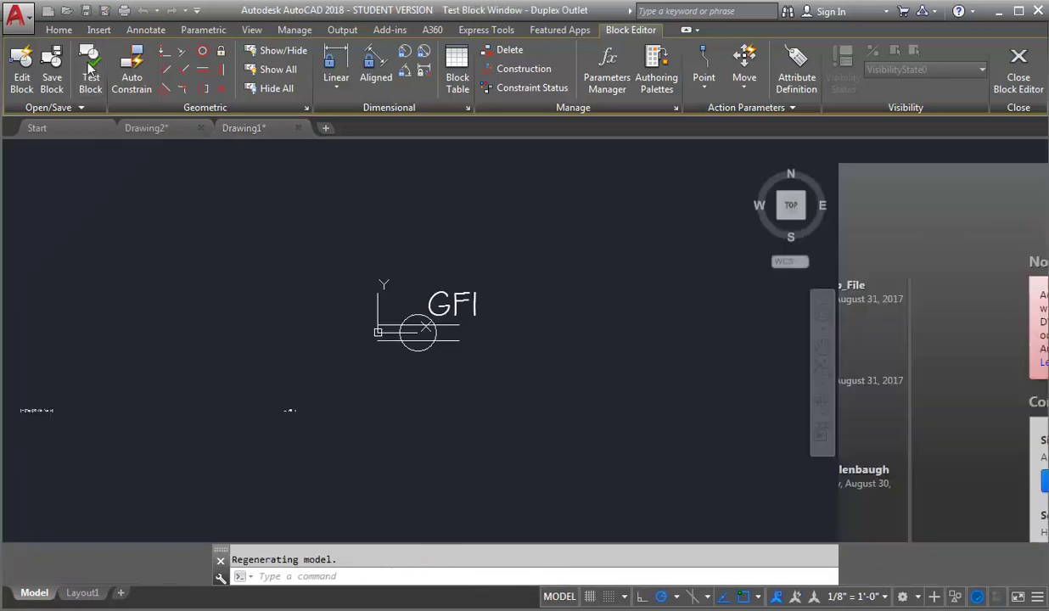
In the test window, flip the outlet to the other side and rotate it 90 degrees
scroll(519, 318, "up", 4)
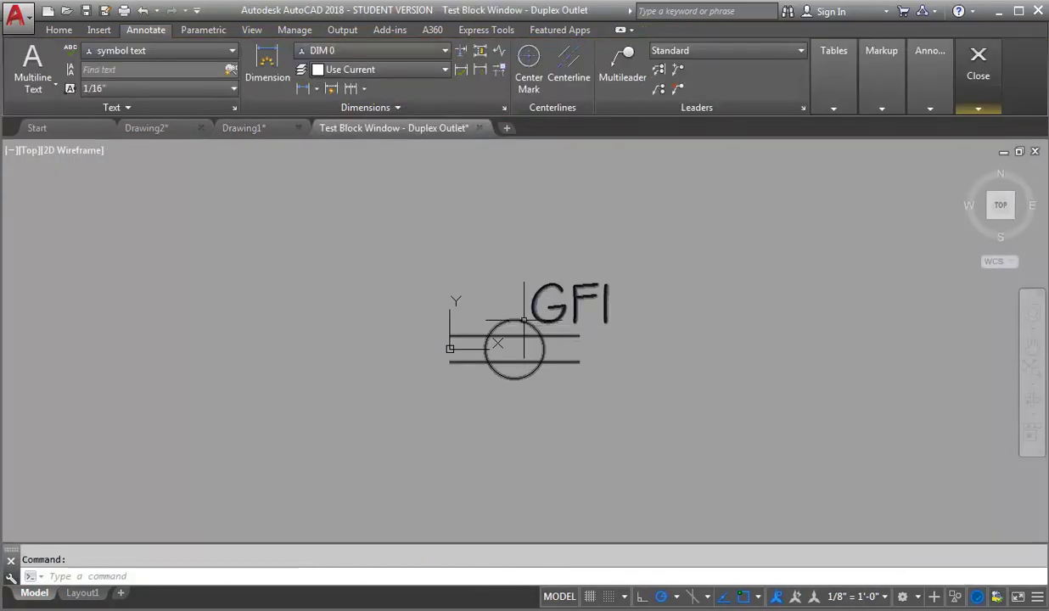
left_click(517, 320)
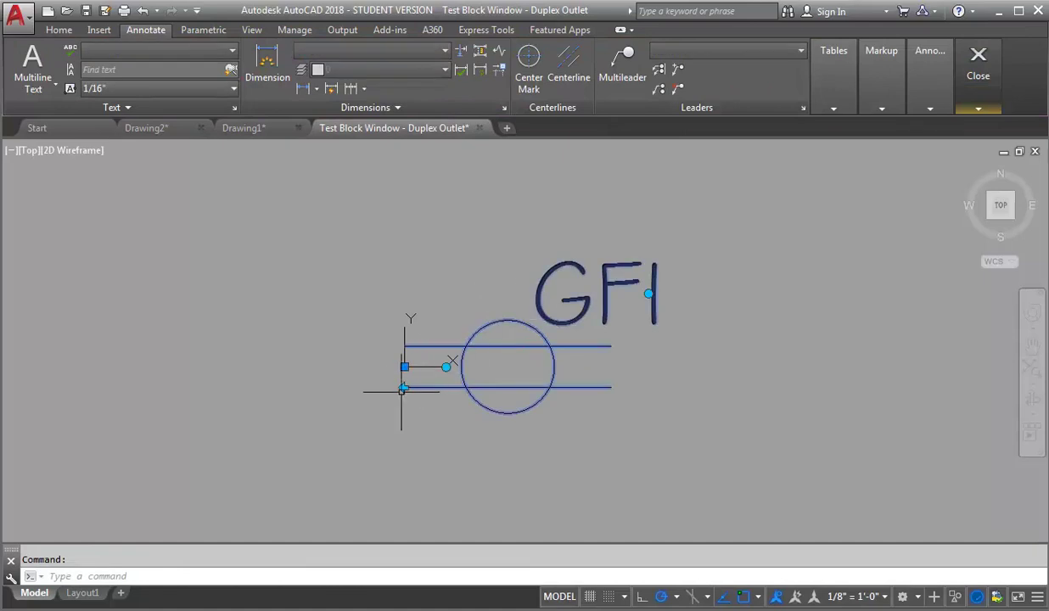
left_click(404, 387)
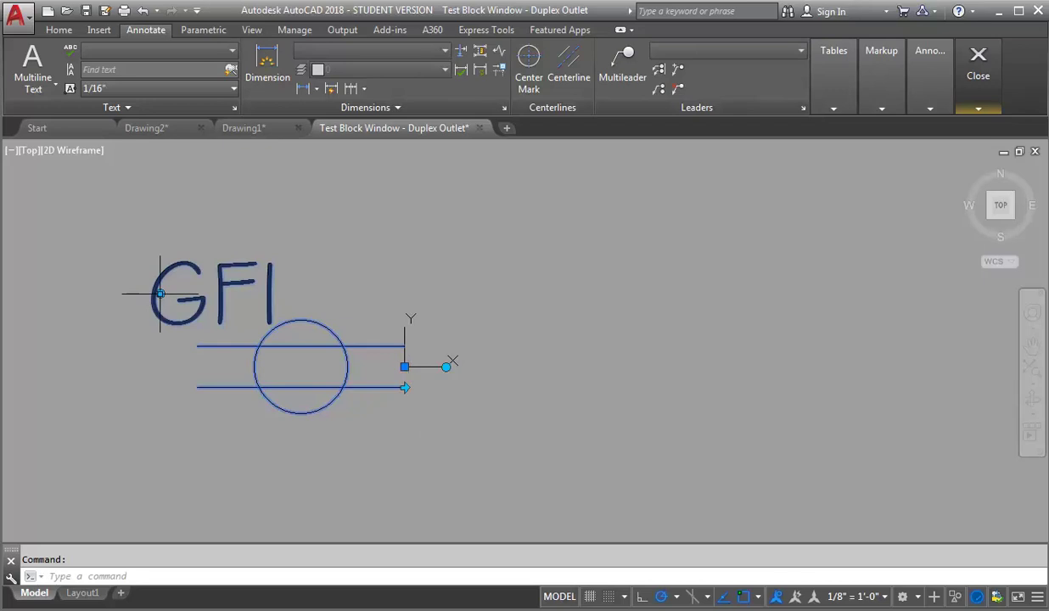
left_click(408, 392)
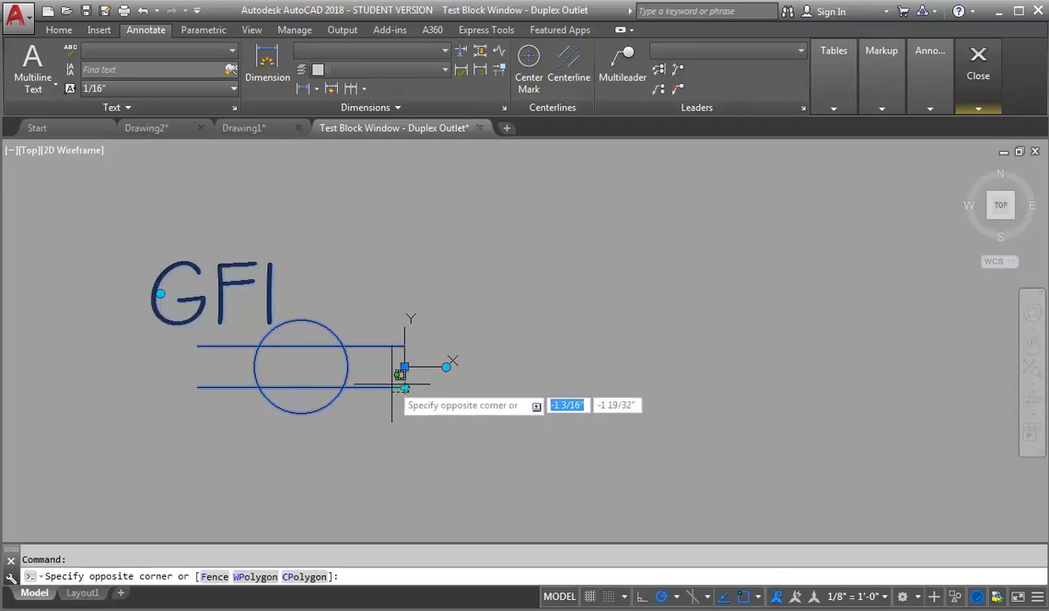
left_click(446, 366)
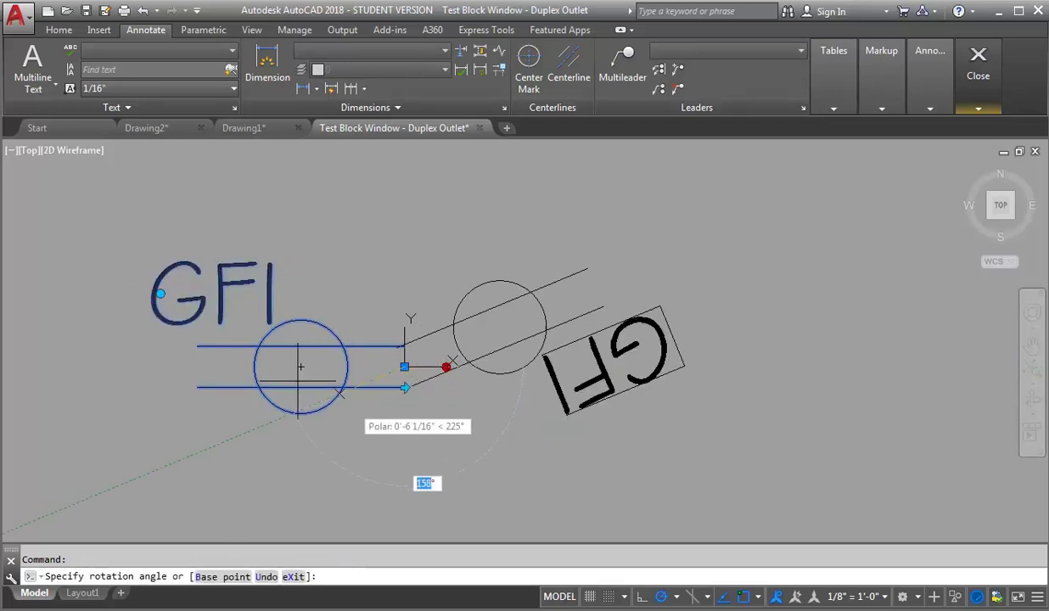
left_click(390, 431)
Turn the GFI label upright beside the outlet, then close the Test Block window
scroll(389, 424, "down", 3)
scroll(411, 339, "up", 4)
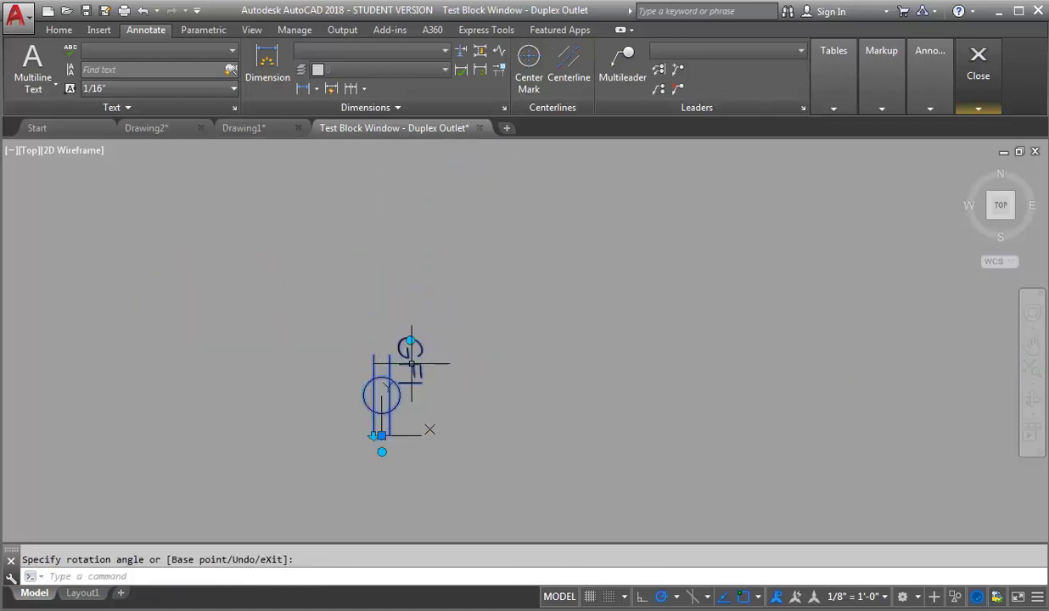
left_click(407, 303)
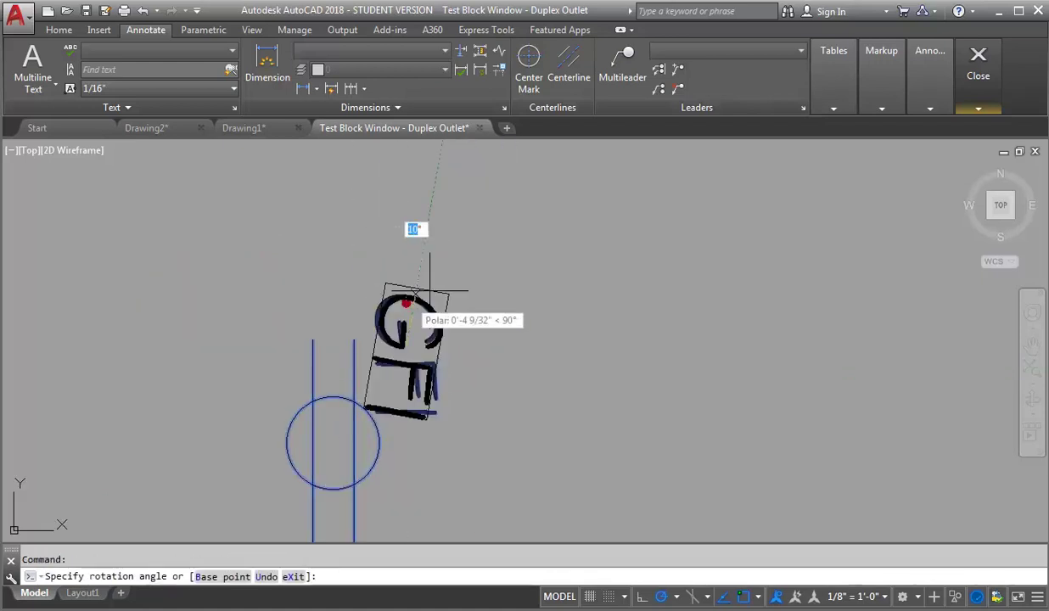
left_click(410, 416)
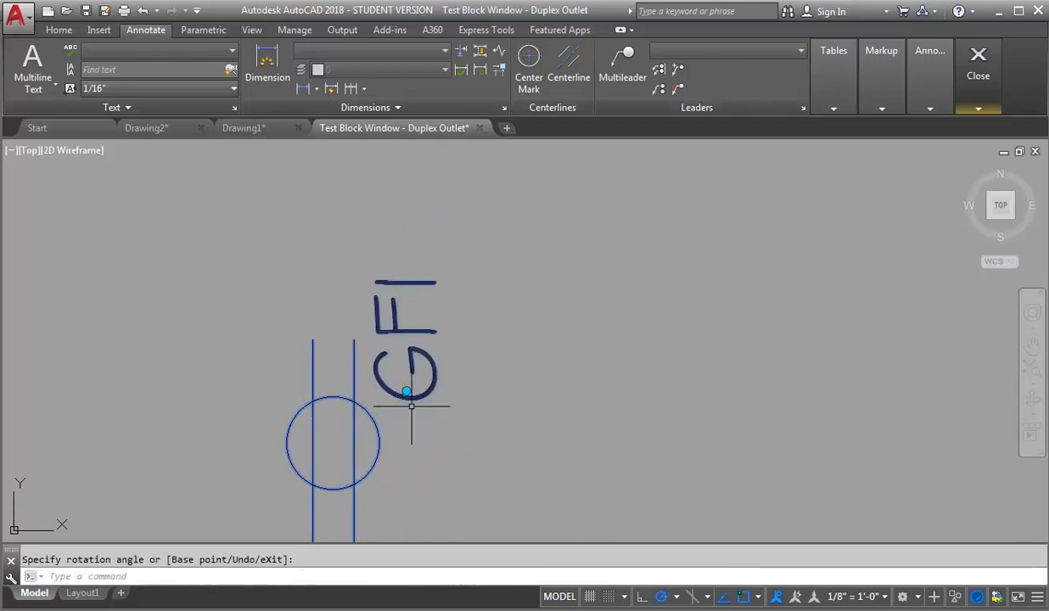
scroll(491, 293, "down", 3)
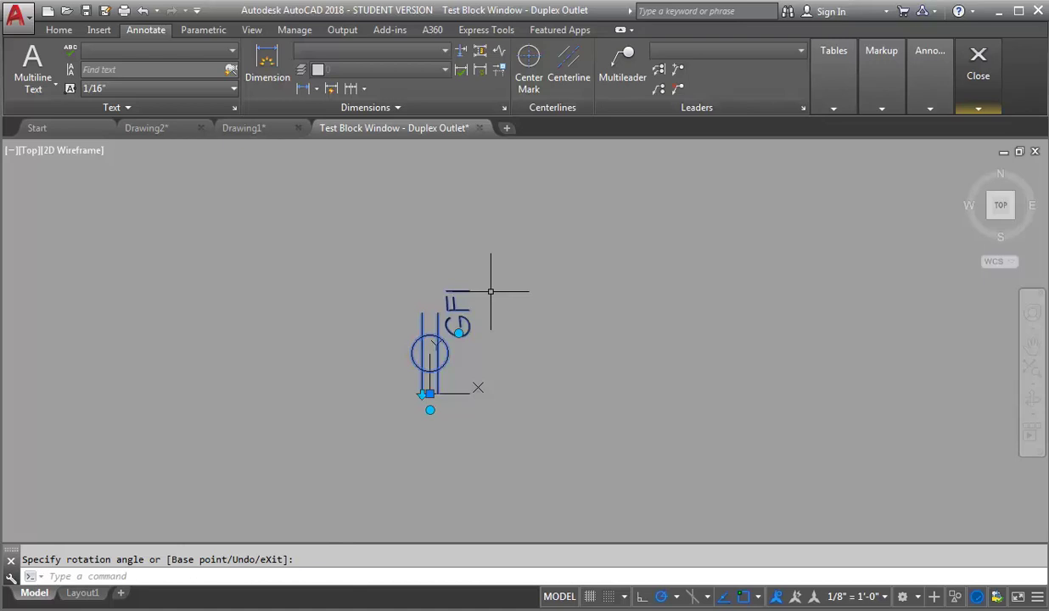
mouse_move(978, 68)
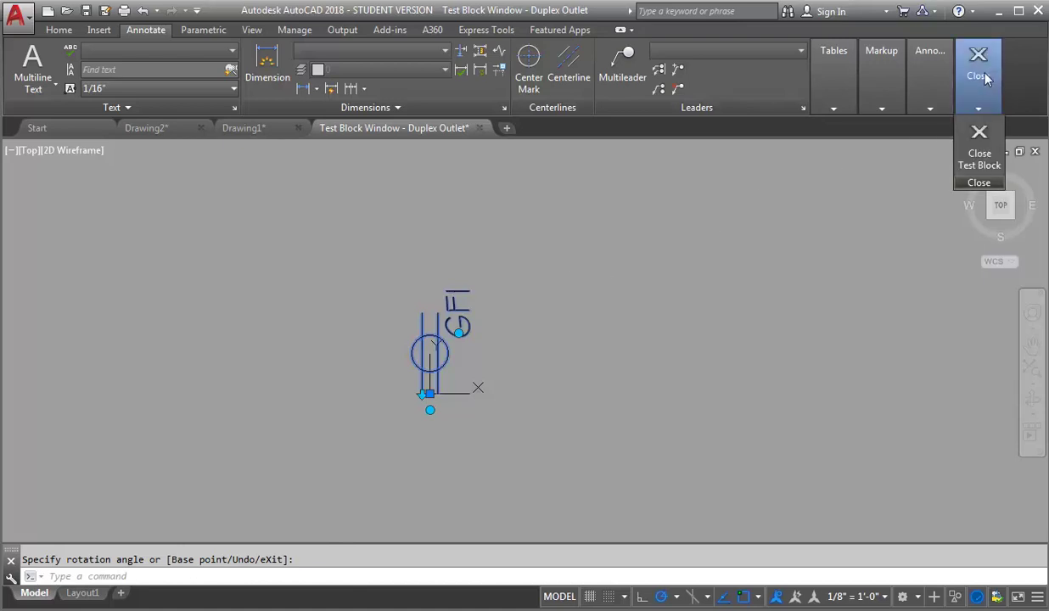
left_click(978, 140)
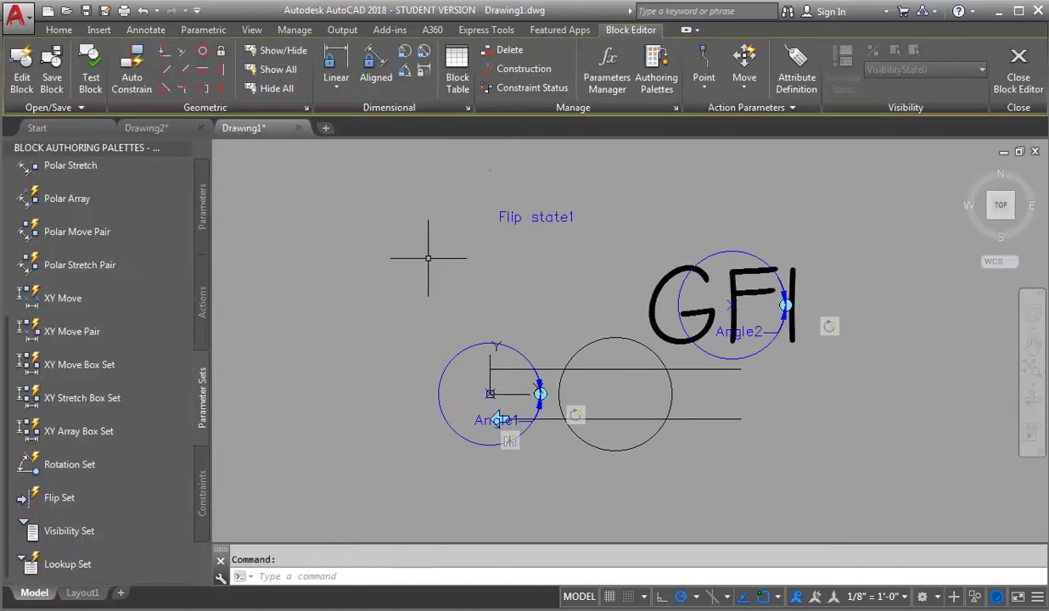
Save the Duplex Outlet block, close the Block Editor, and select the block in model space
left_click(52, 70)
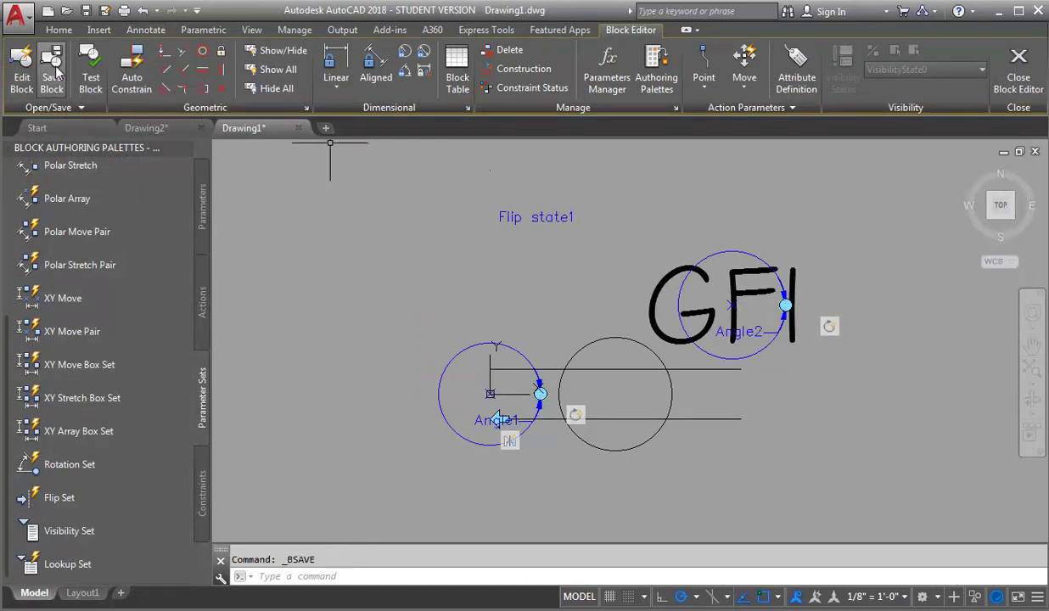
left_click(1018, 63)
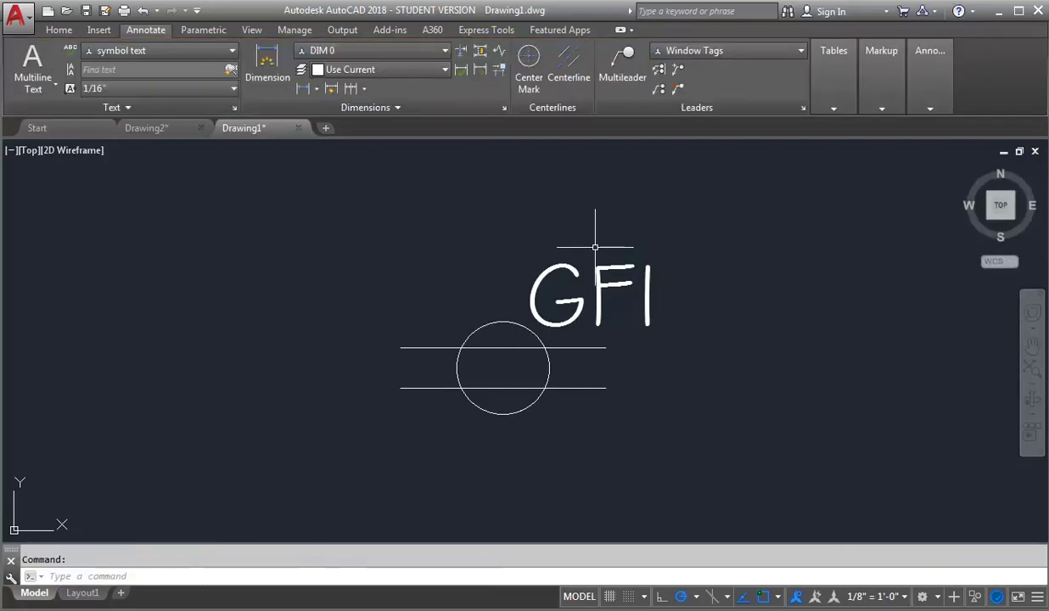
left_click(522, 319)
left_click(522, 319)
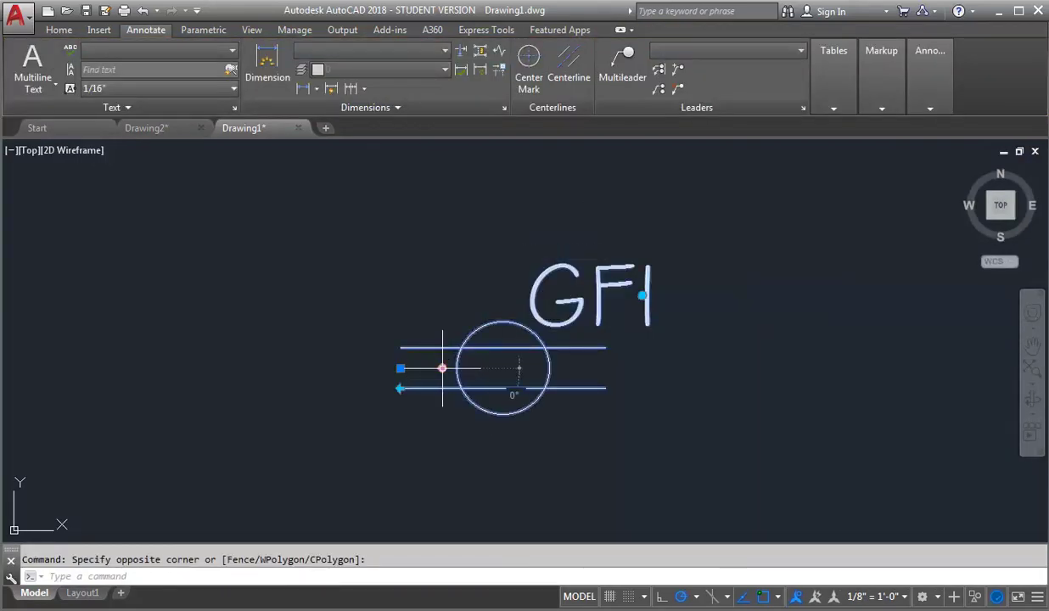
Rotate the outlet block 90° so it stands vertically with its GFI label
left_click(442, 368)
key("space")
key("space")
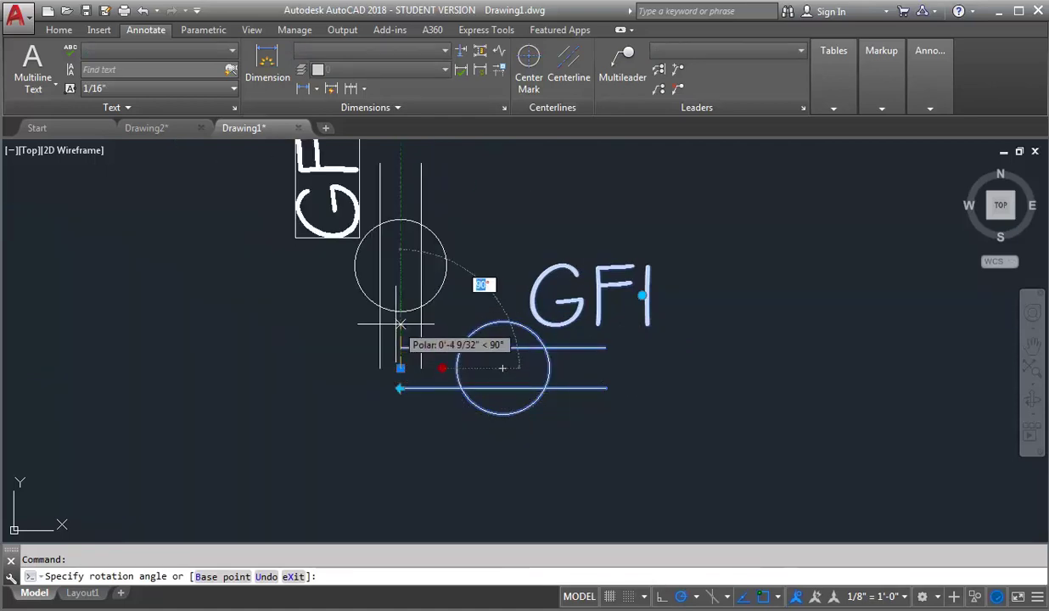
left_click(400, 323)
Flip the rotated outlet block, then cancel the extra rotation
left_click(428, 359)
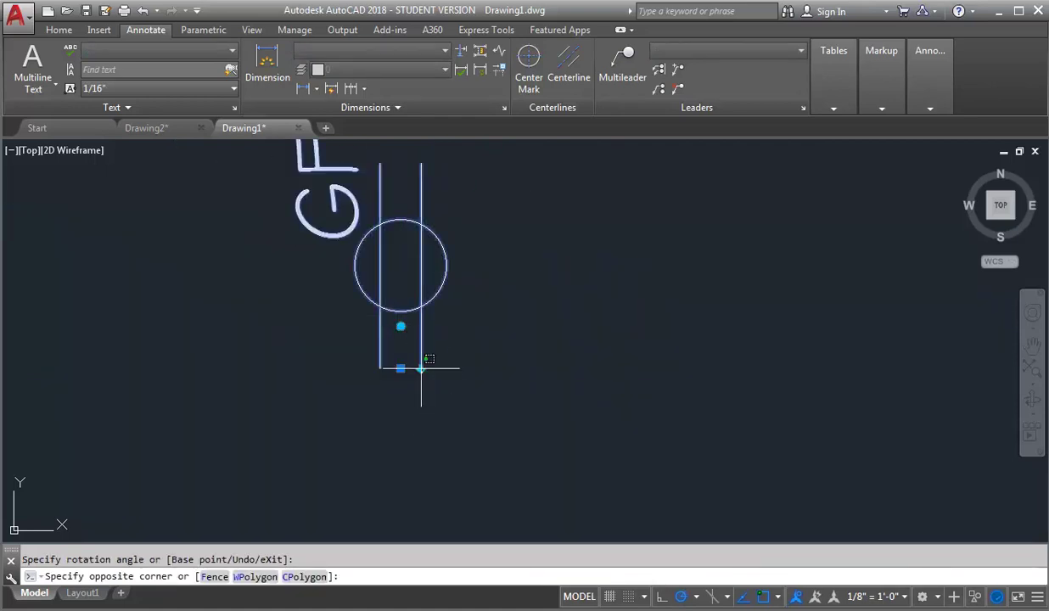
left_click(431, 394)
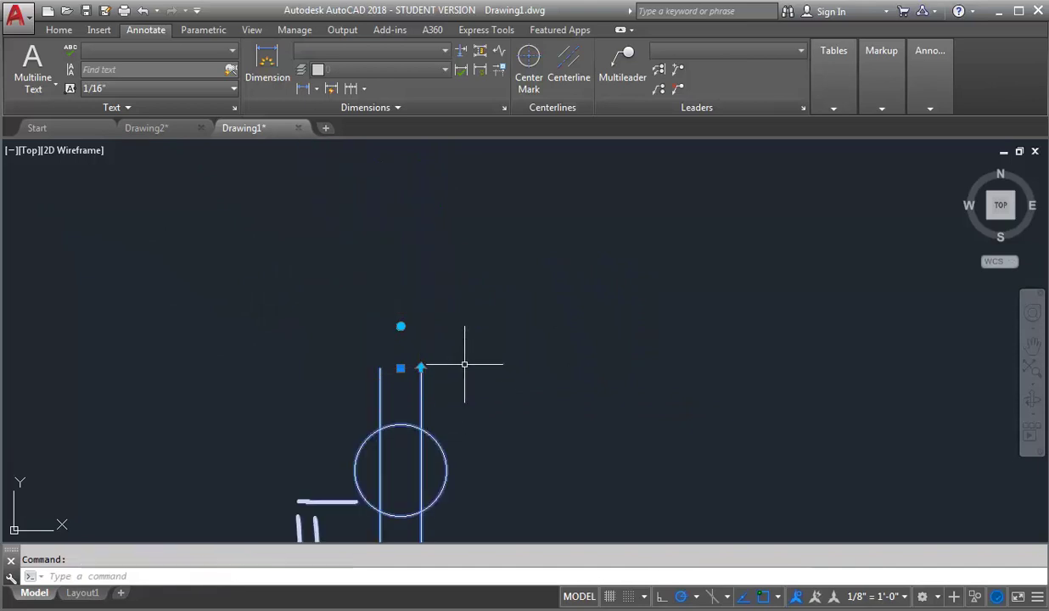
scroll(465, 366, "down", 2)
left_click(379, 515)
key("space")
key("space")
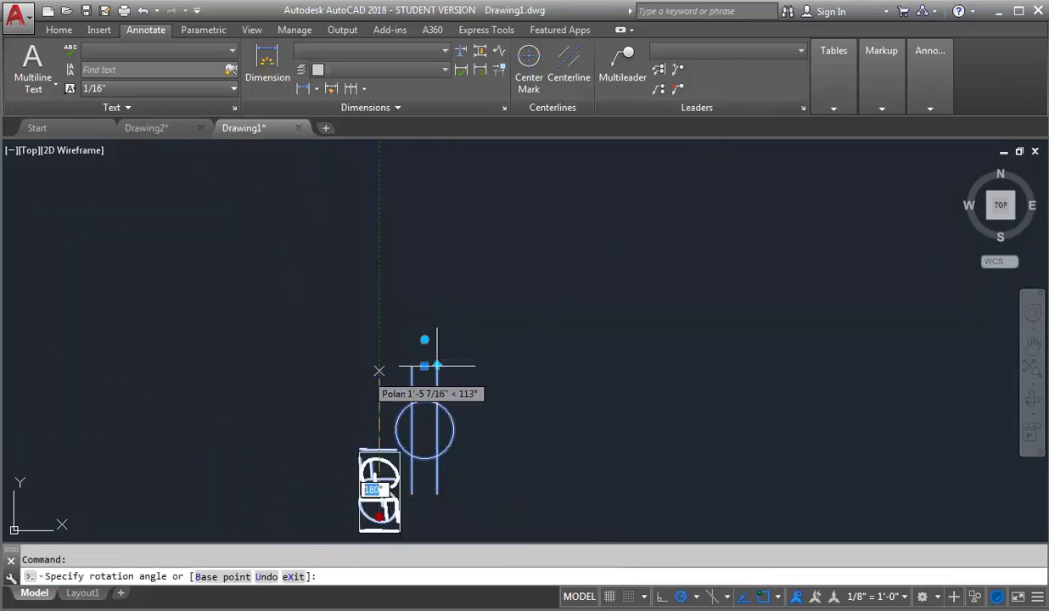
key("Escape")
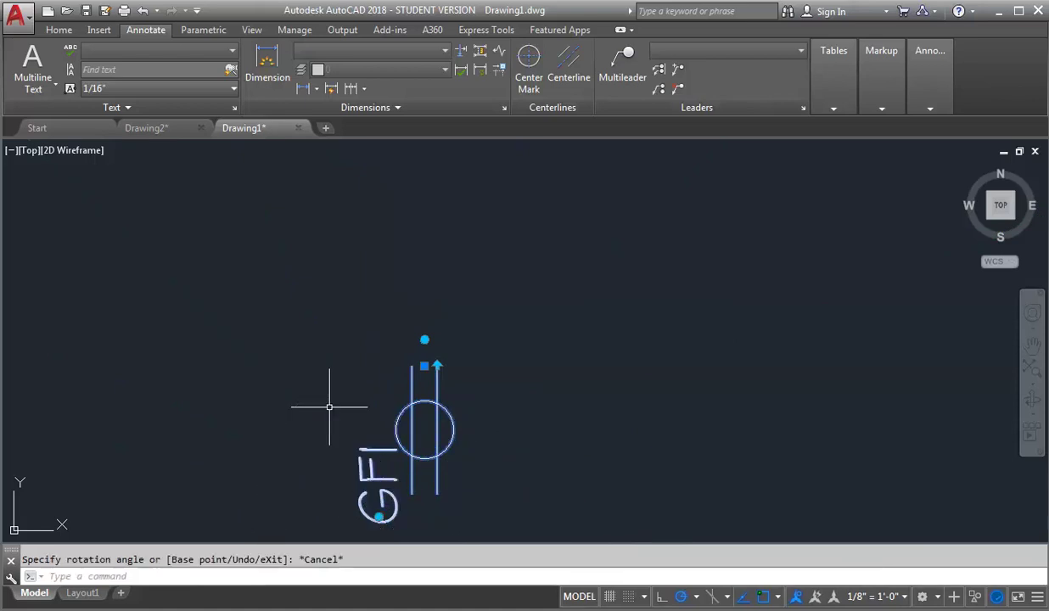